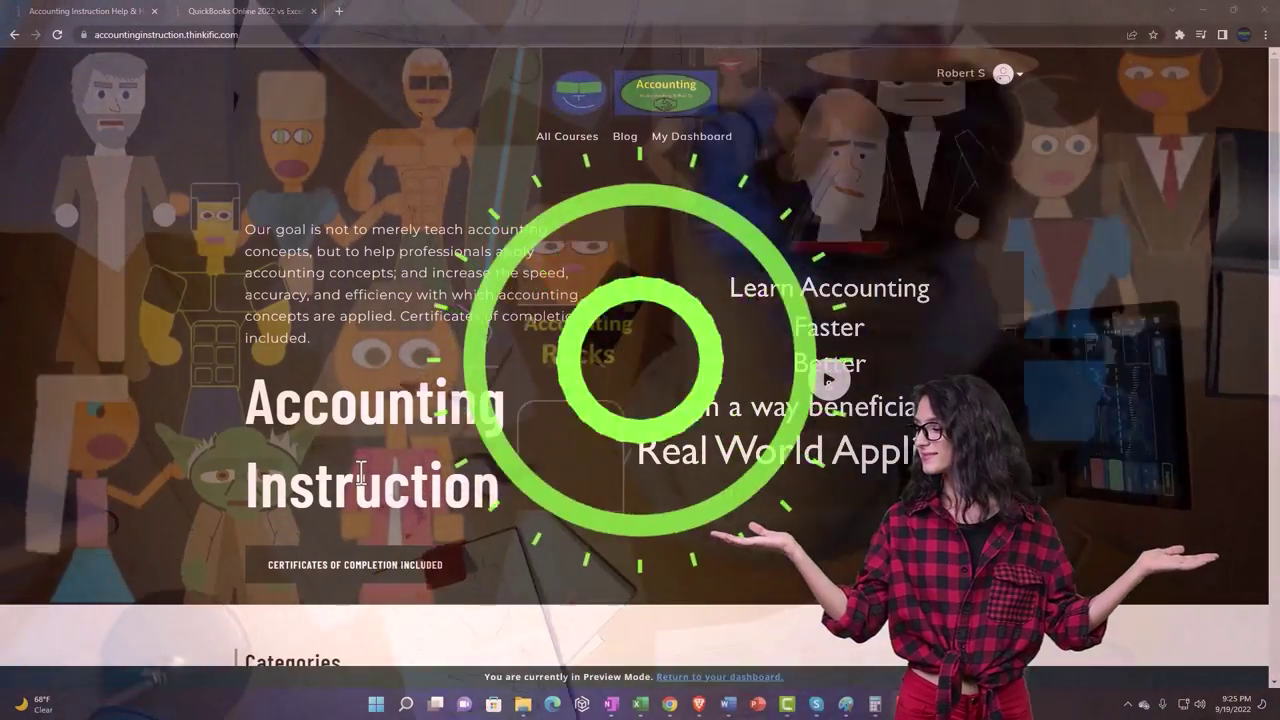
- Browse the Accounting Instruction course categories, then view the OneNote - Getting Started 2022 section of the QuickBooks Online 2022 course
scroll(190, 548, "down", 4)
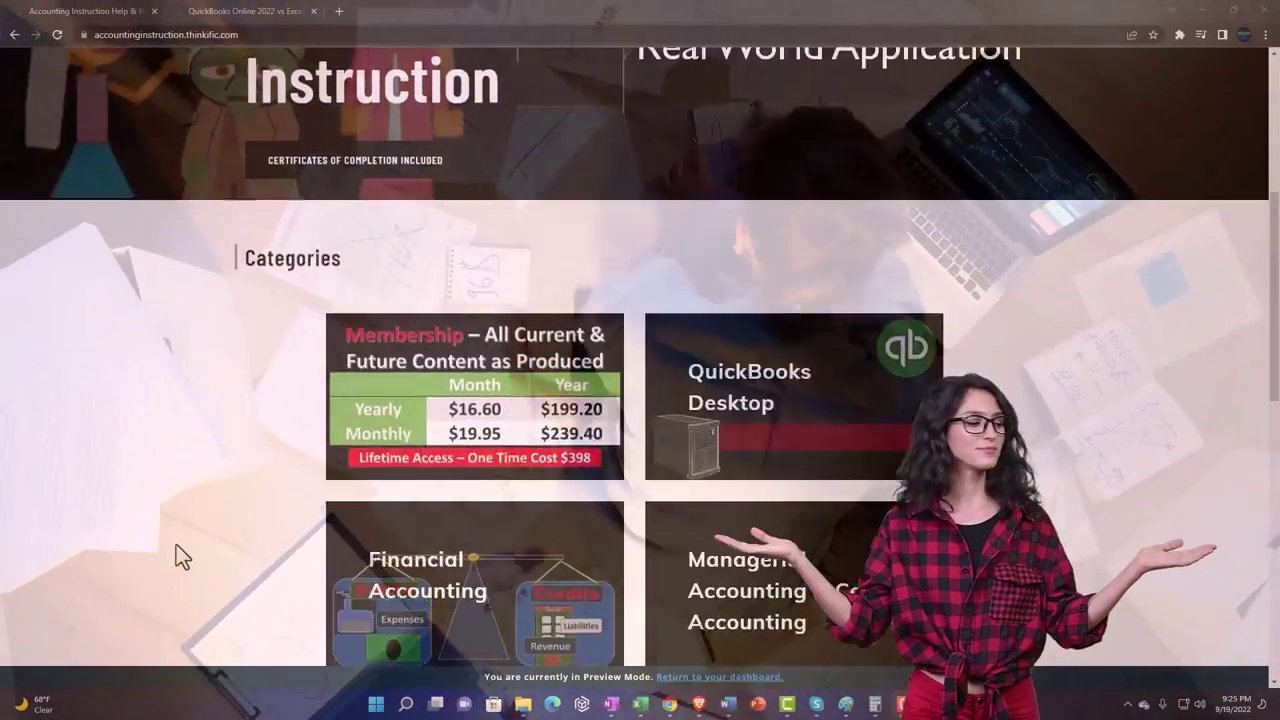
scroll(176, 544, "down", 3)
scroll(176, 544, "down", 1)
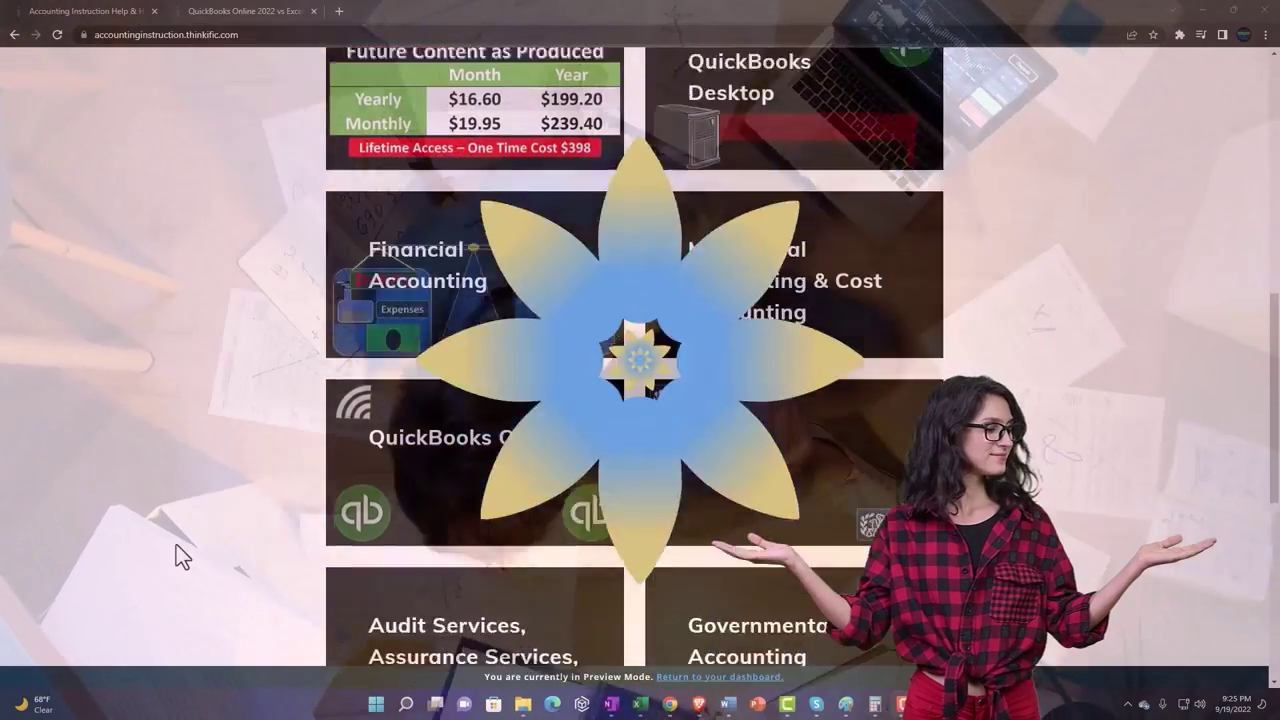
scroll(176, 545, "down", 5)
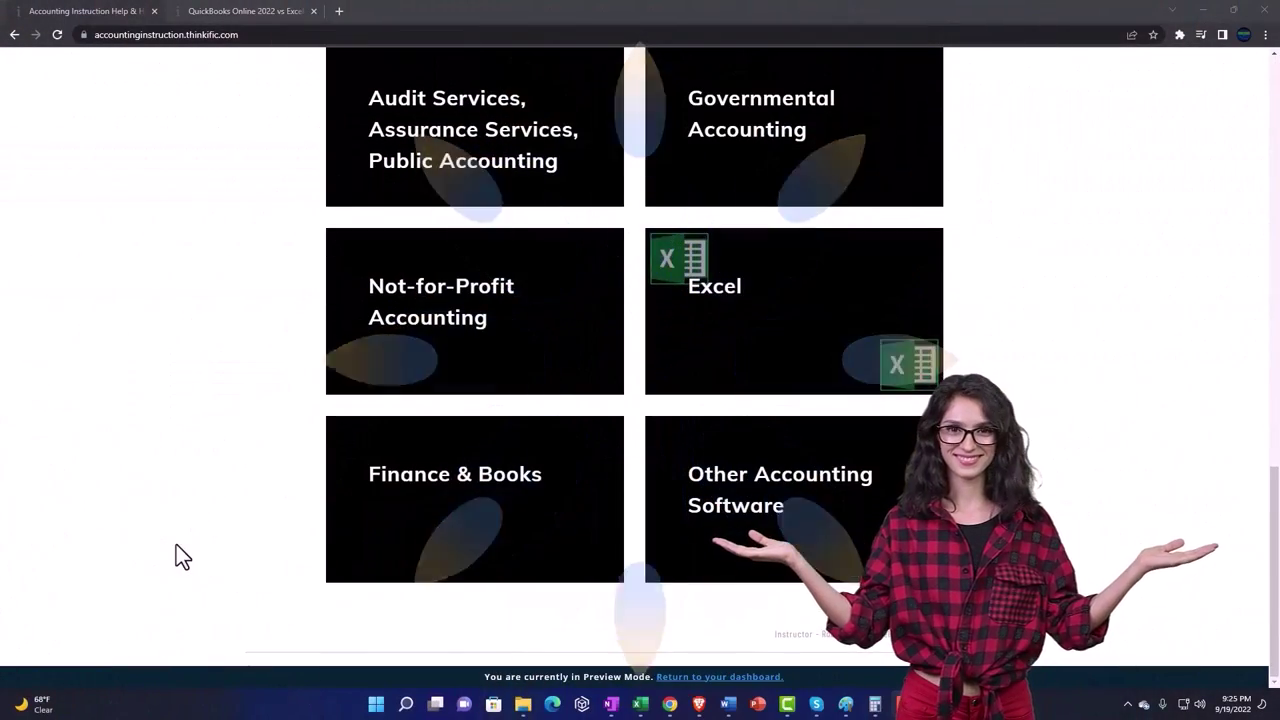
left_click(230, 12)
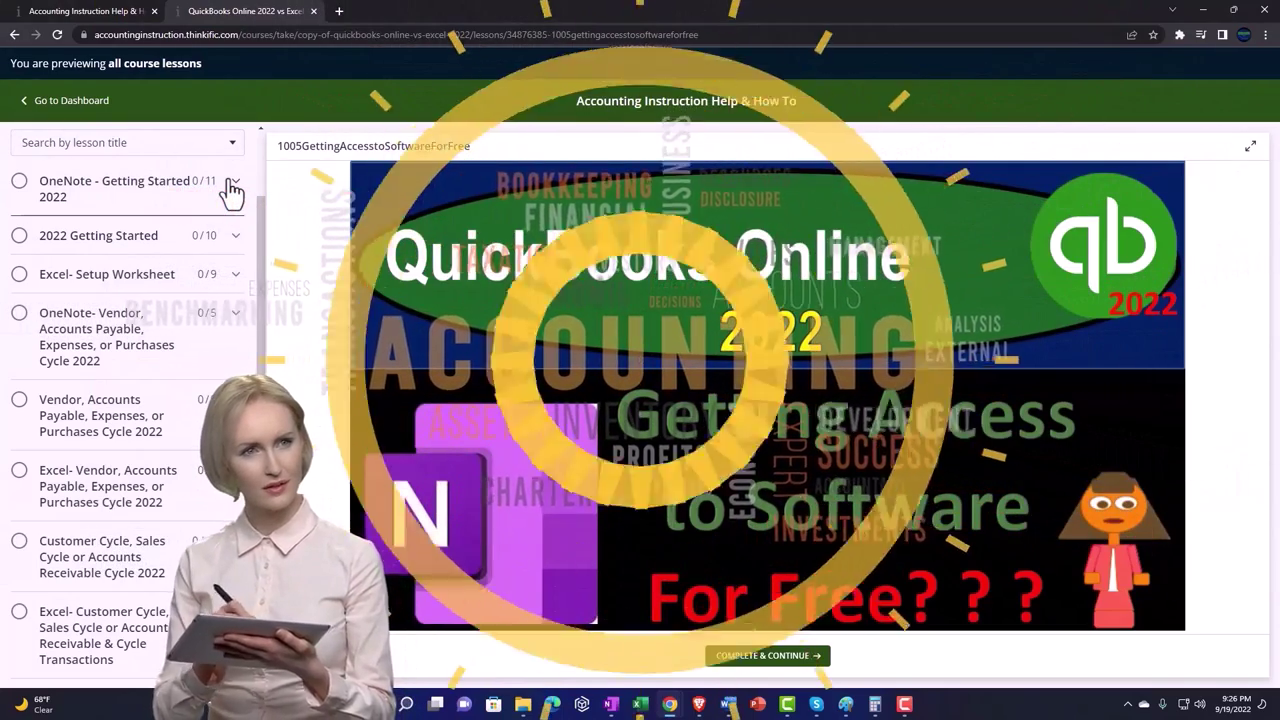
left_click(232, 188)
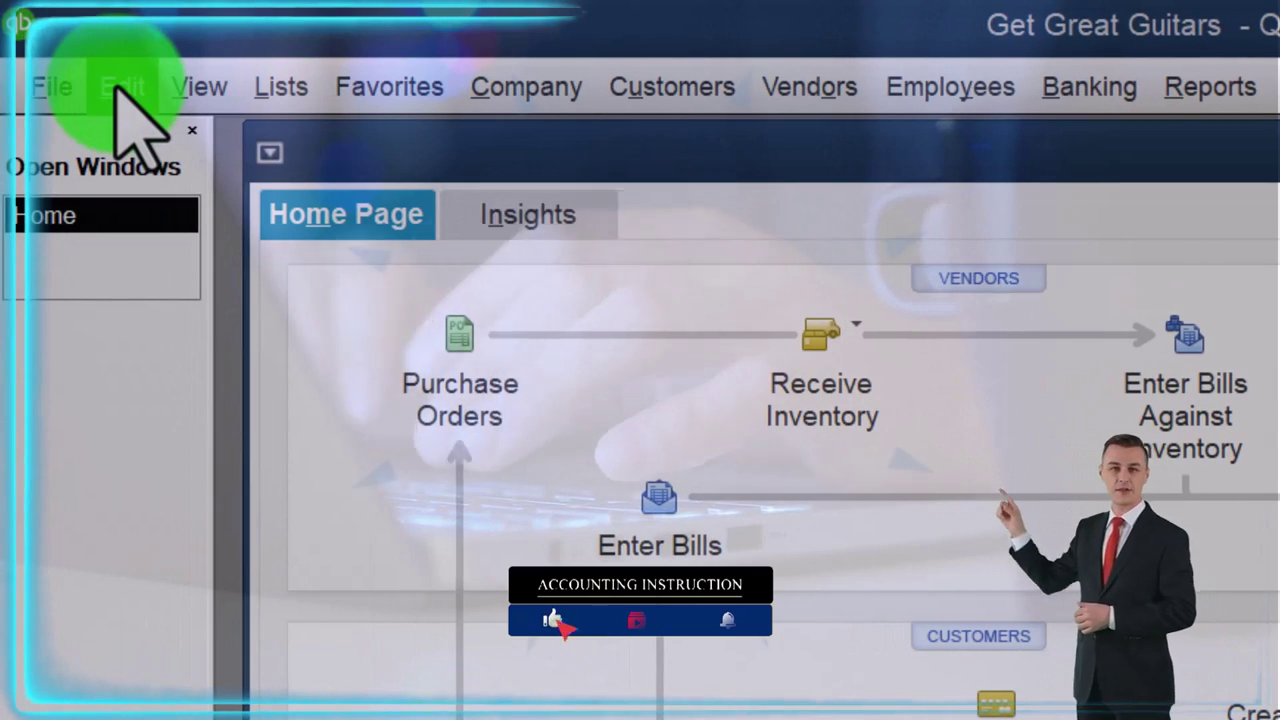
- Open the company-wide Reminders preferences in QuickBooks Desktop and reposition the Preferences window to keep all reminder options in view
left_click(120, 88)
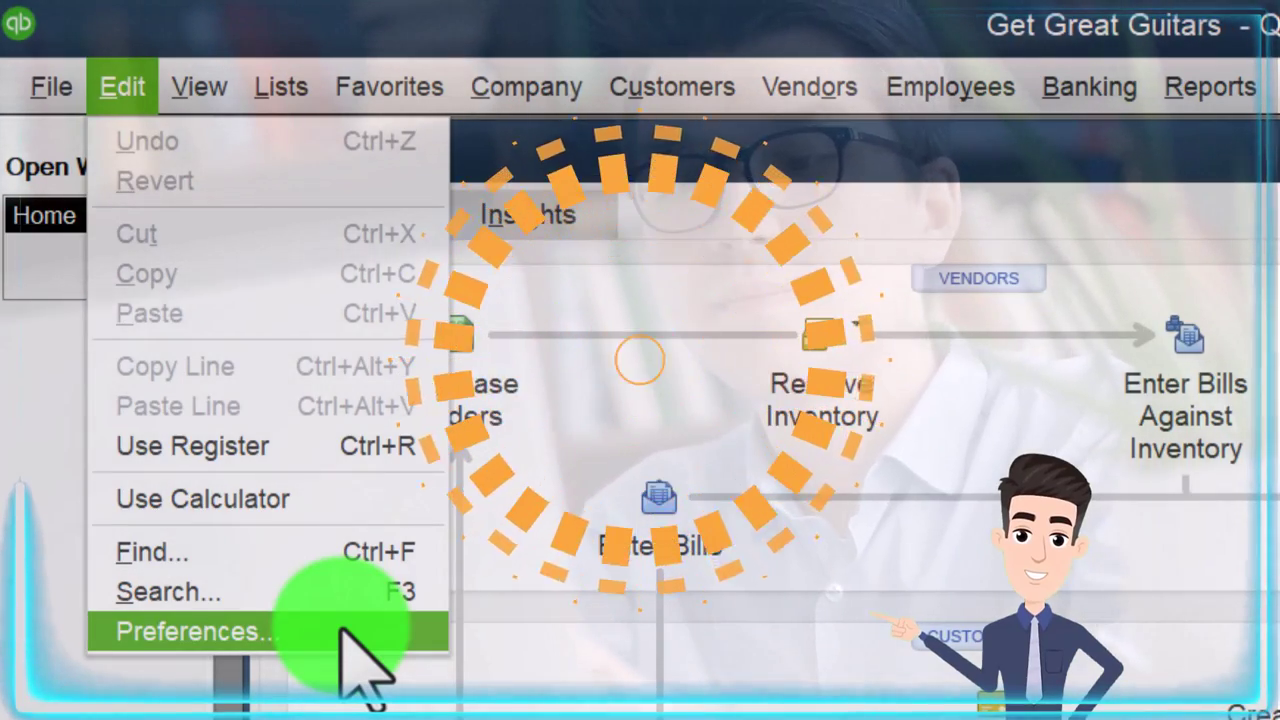
left_click(342, 632)
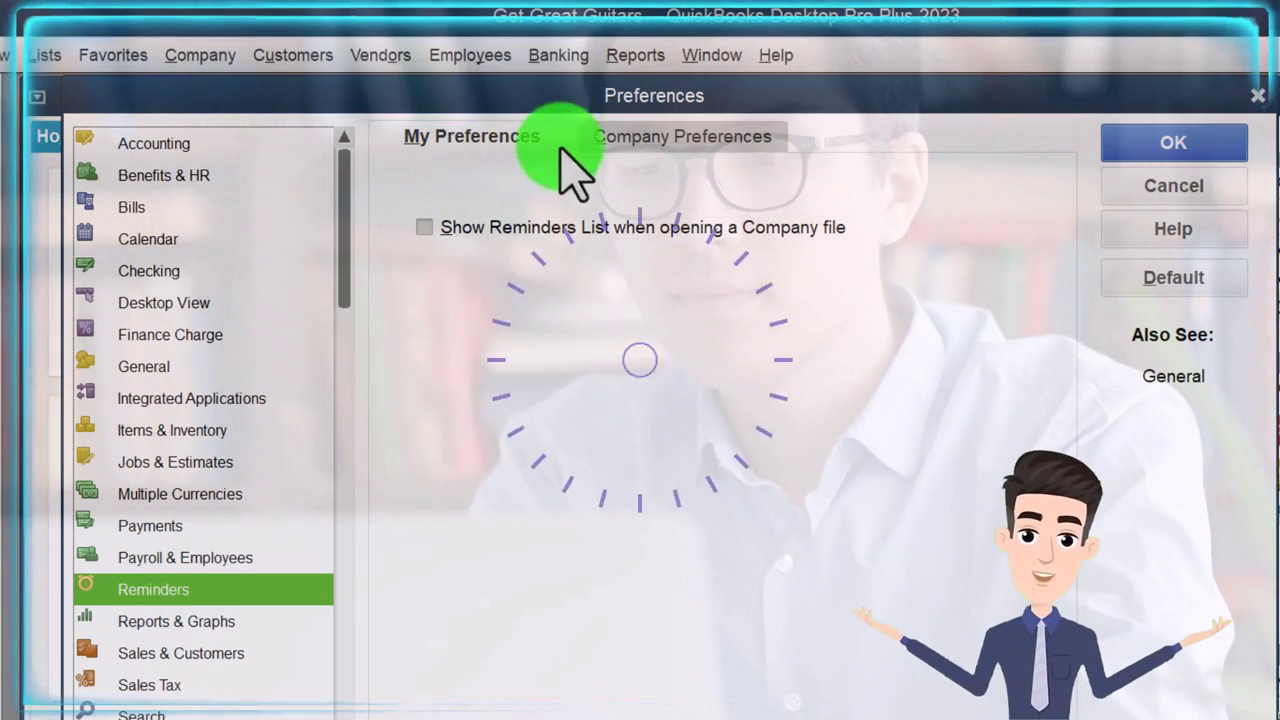
left_click(600, 142)
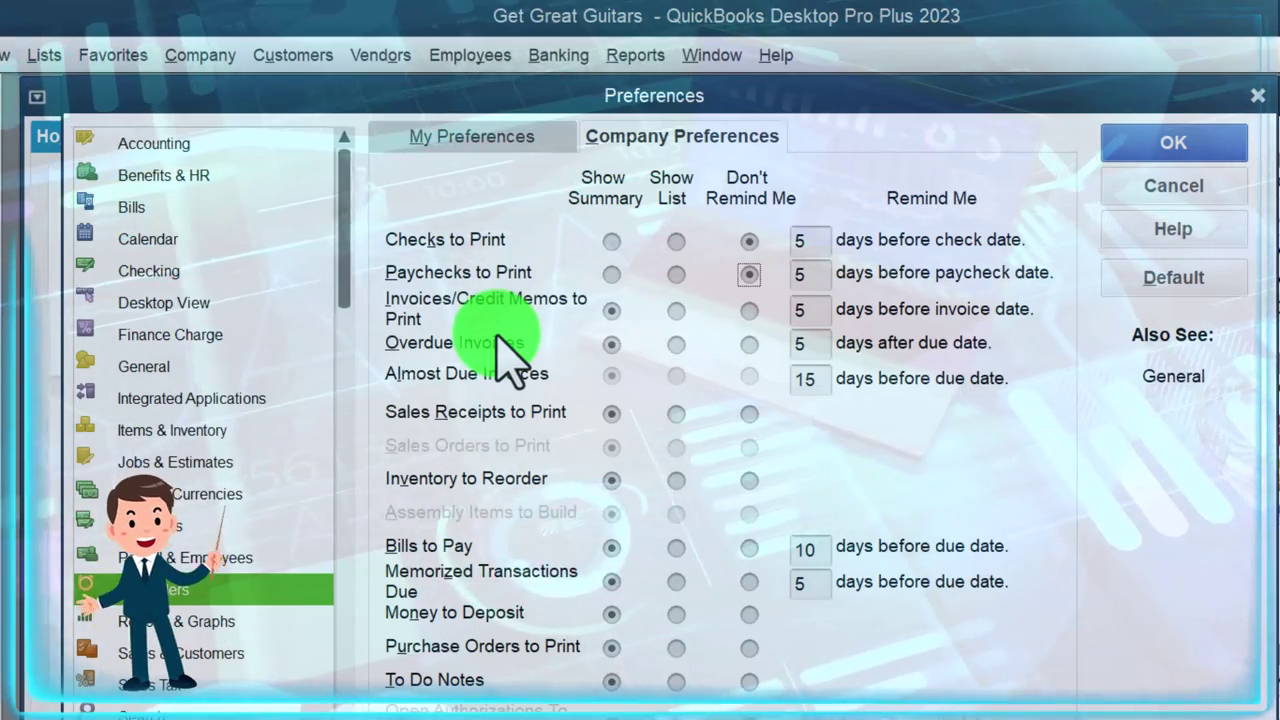
left_click_drag(378, 100, 677, 113)
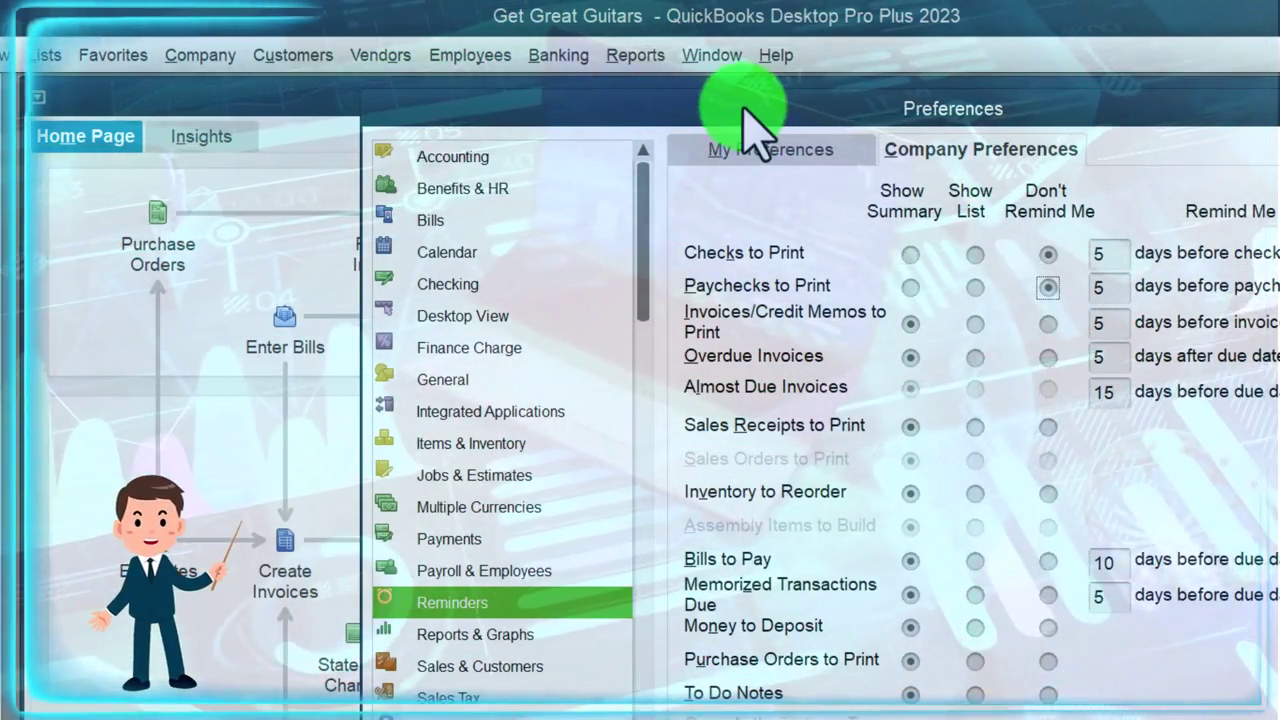
left_click_drag(742, 110, 585, 114)
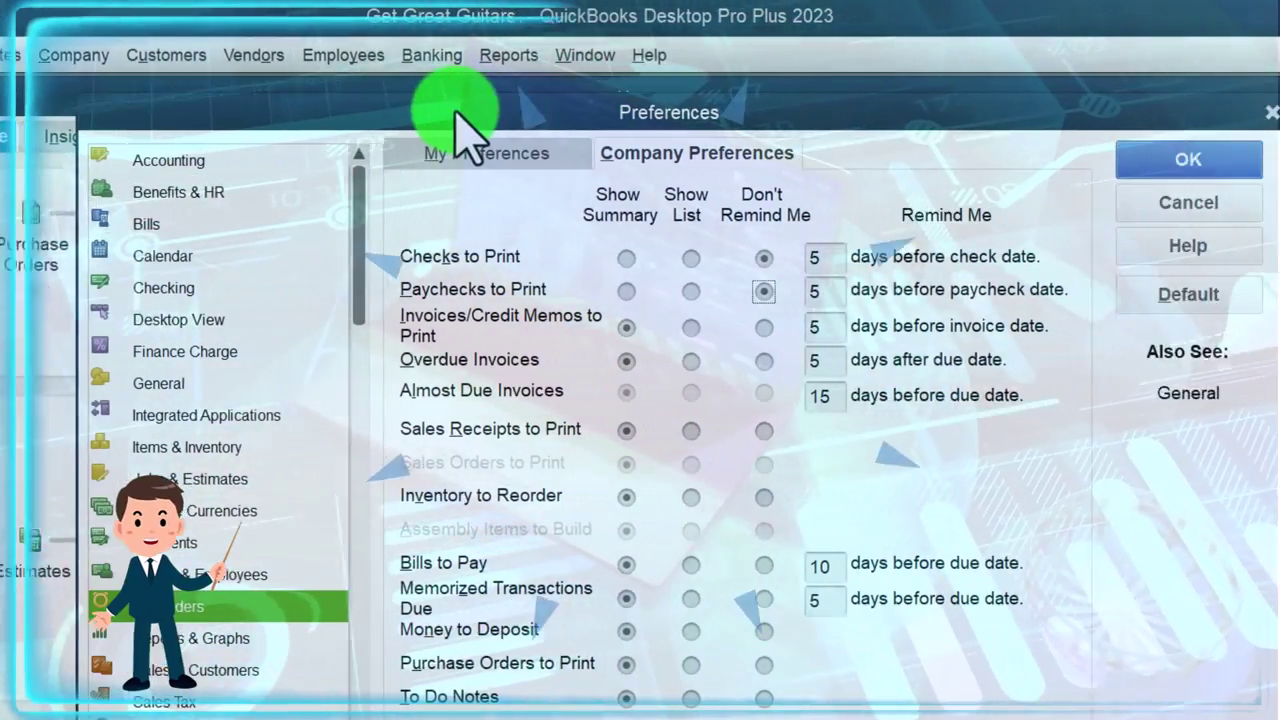
- Set invoices/credit memos to print, overdue invoices, sales receipts to print and inventory to reorder to Don't Remind Me
left_click(728, 327)
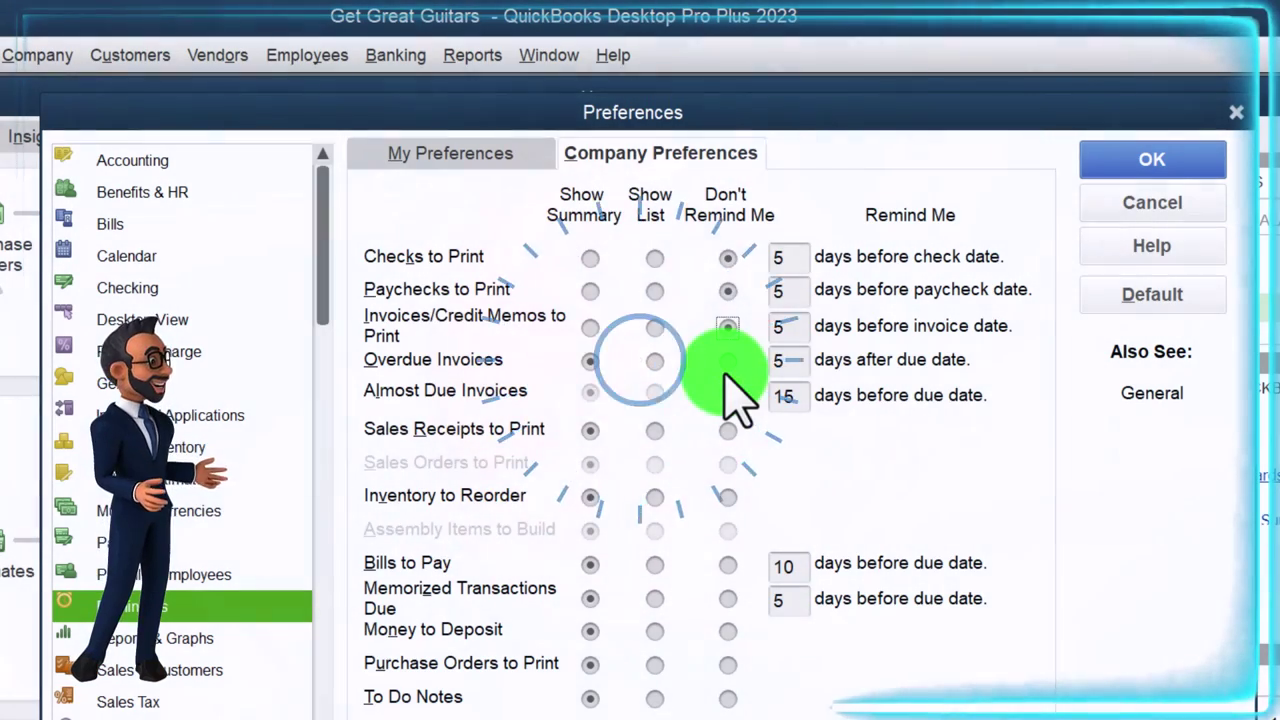
left_click(727, 360)
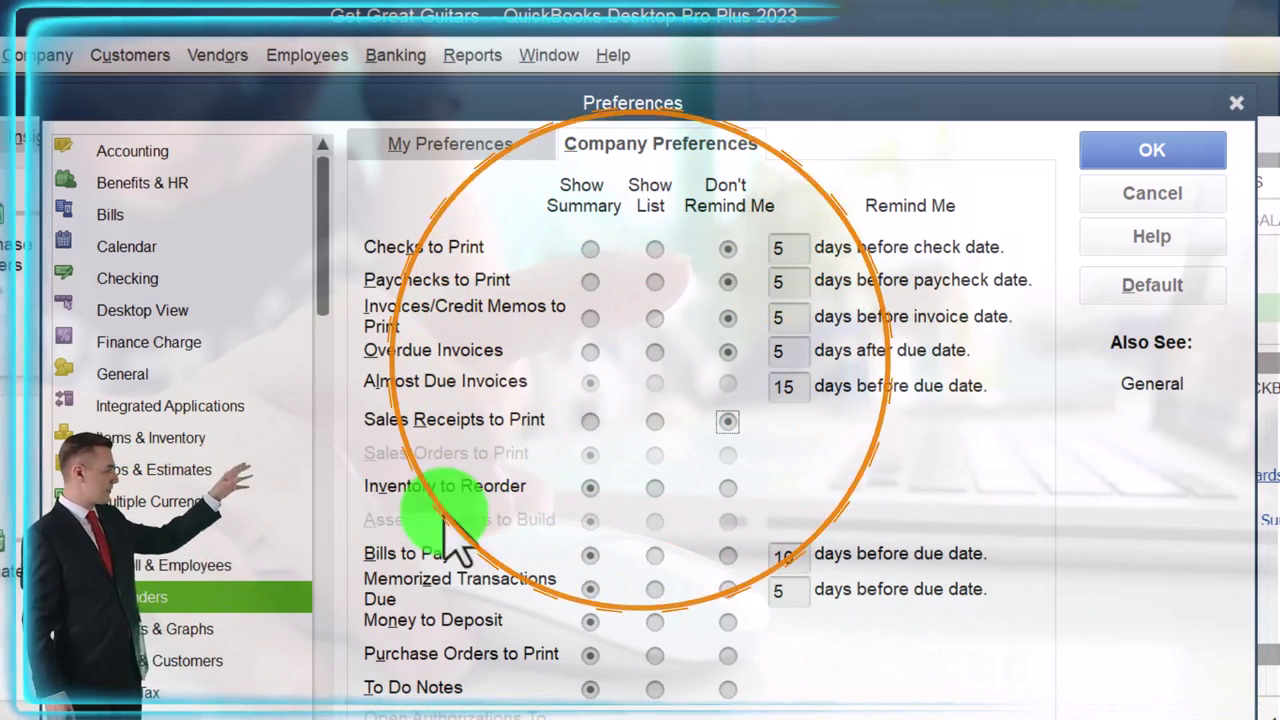
left_click(727, 488)
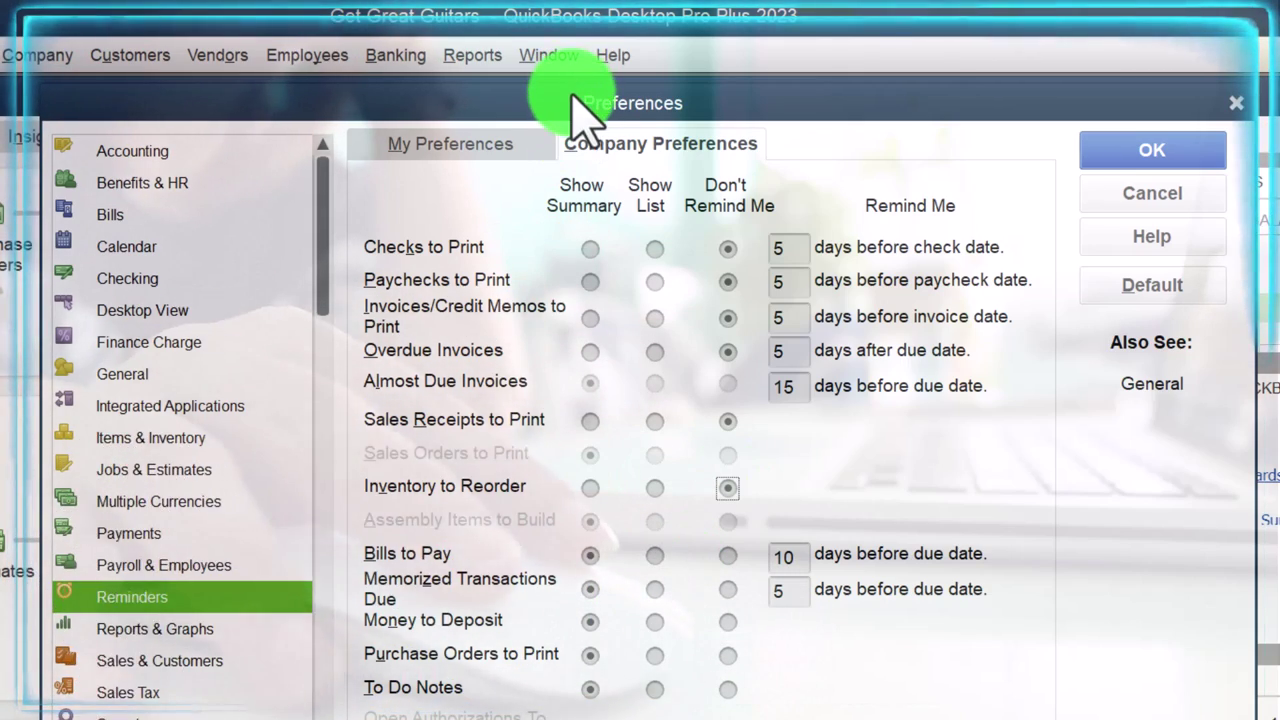
left_click_drag(571, 109, 509, 434)
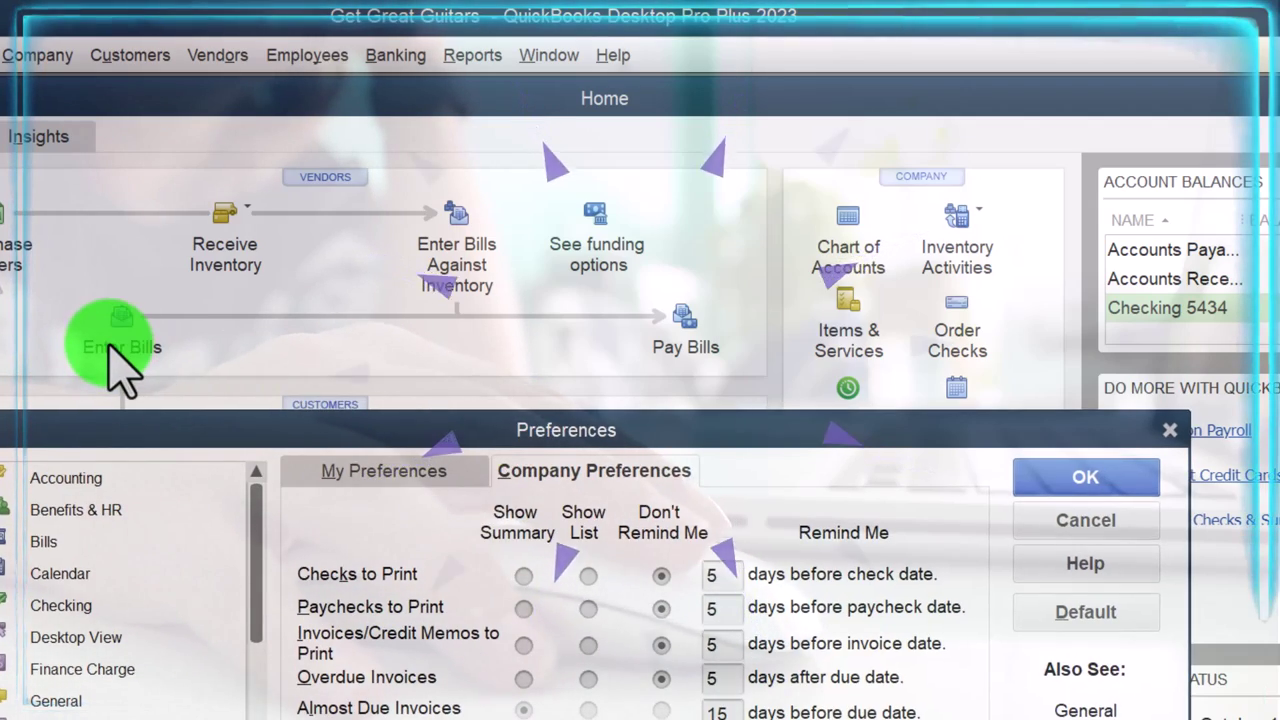
left_click_drag(686, 432, 698, 62)
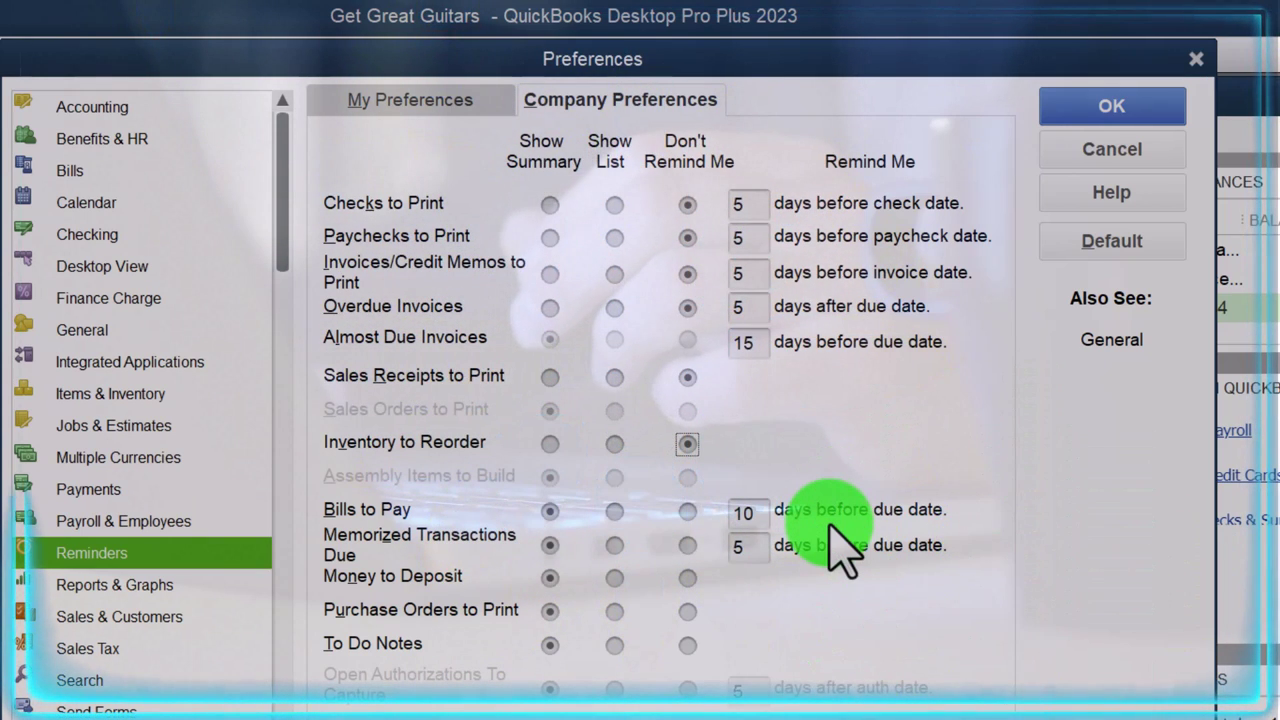
- Set the reminders for bills to pay, memorized transactions due and money to deposit to Don't Remind Me
left_click(687, 511)
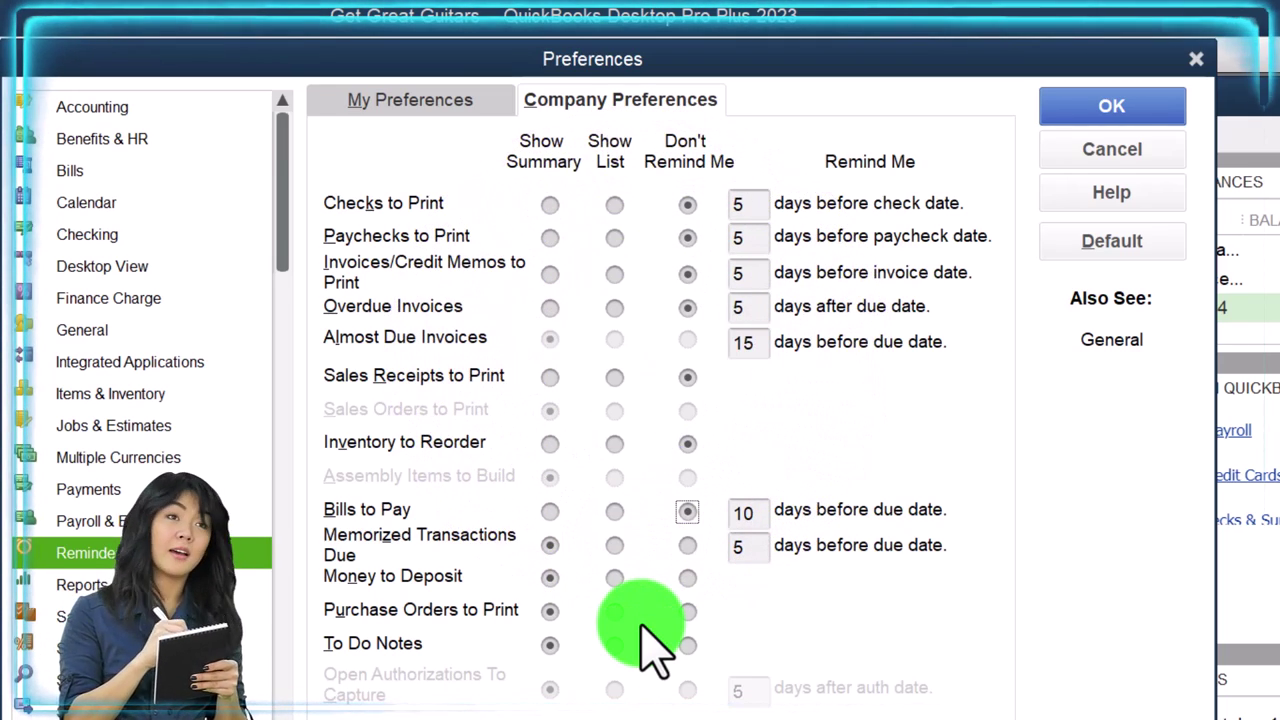
left_click(687, 545)
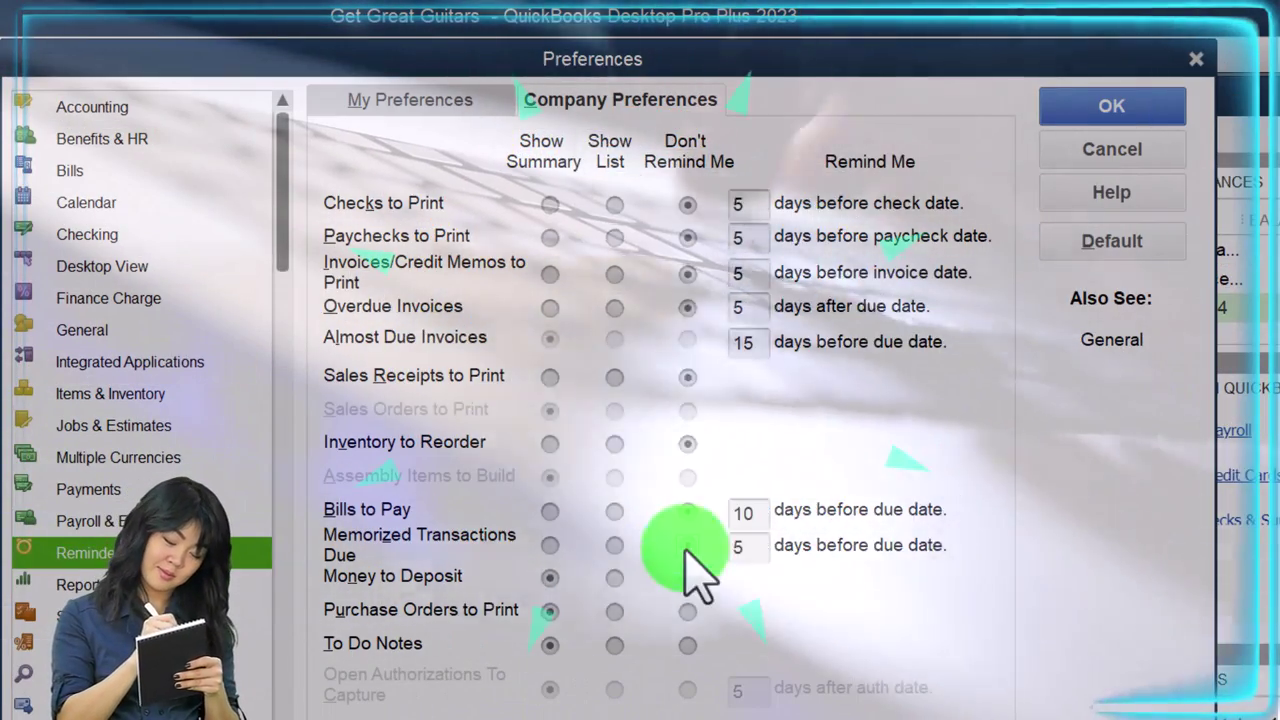
left_click(687, 578)
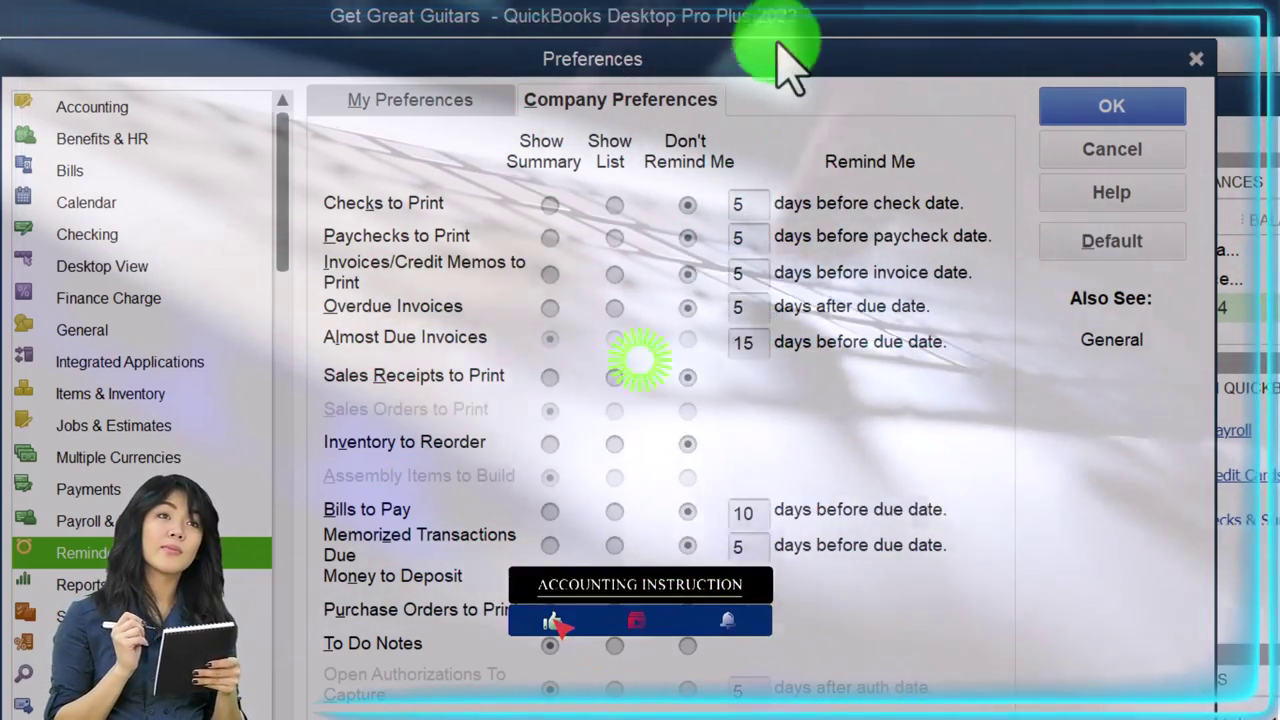
left_click_drag(780, 65, 755, 670)
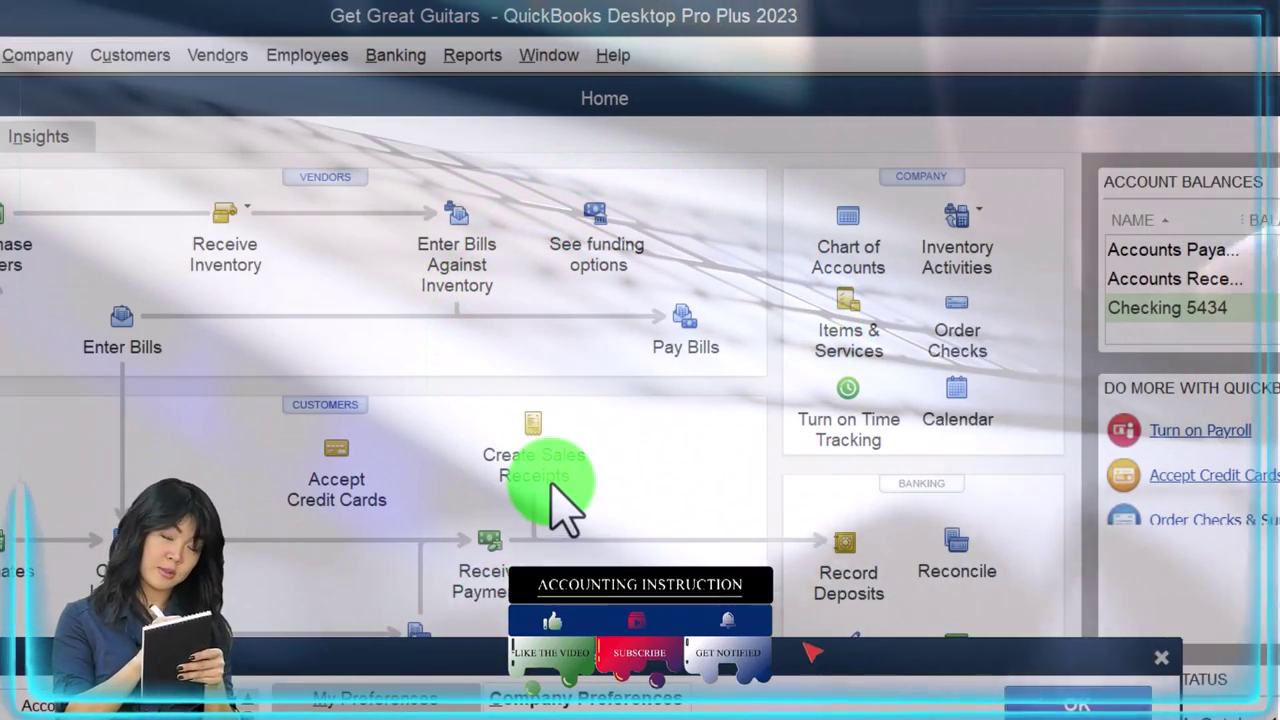
left_click_drag(812, 662, 815, 140)
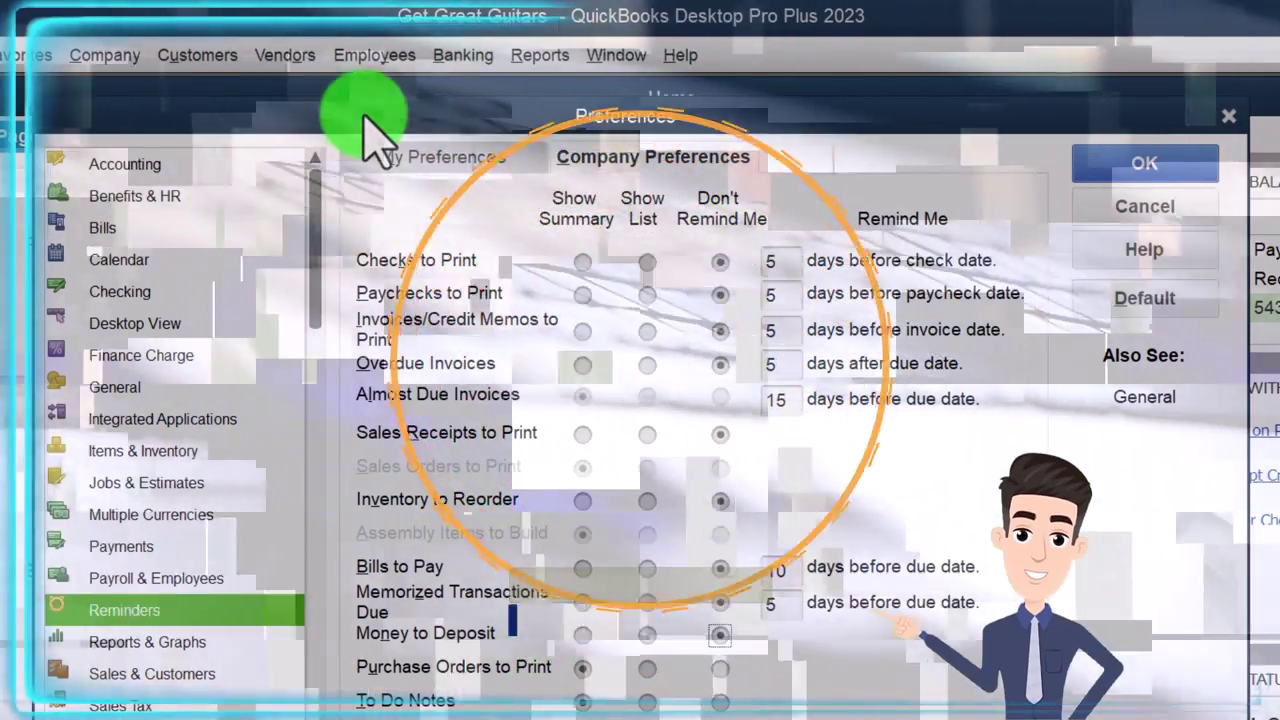
- Set purchase orders to print and To Do notes to Don't Remind Me, and save the changes while switching to Reports & Graphs
left_click_drag(360, 114, 326, 323)
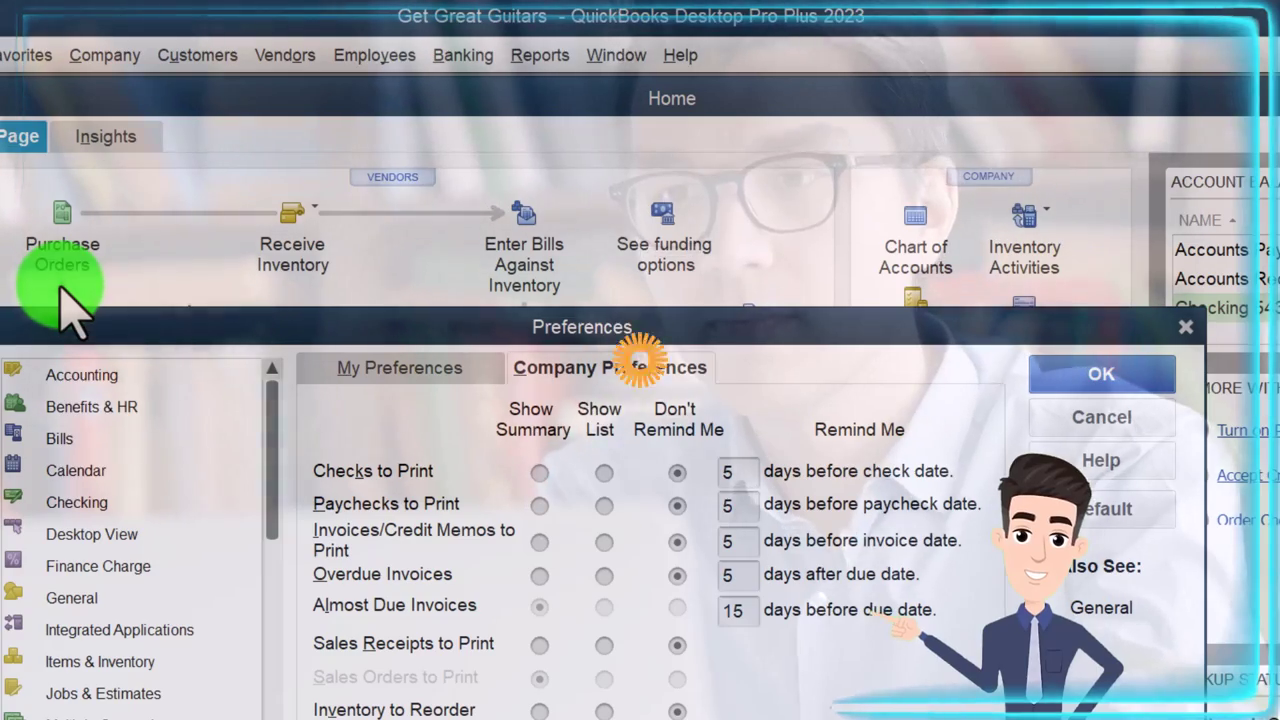
left_click_drag(376, 345, 400, 129)
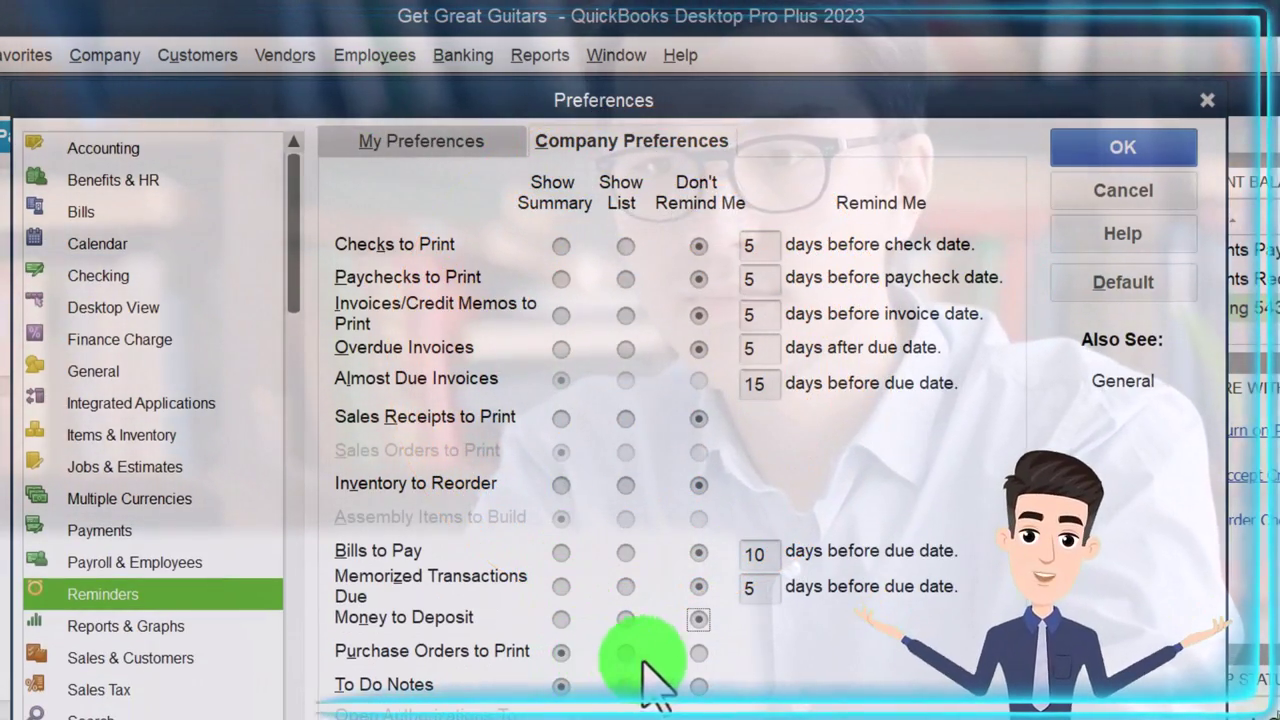
left_click(698, 652)
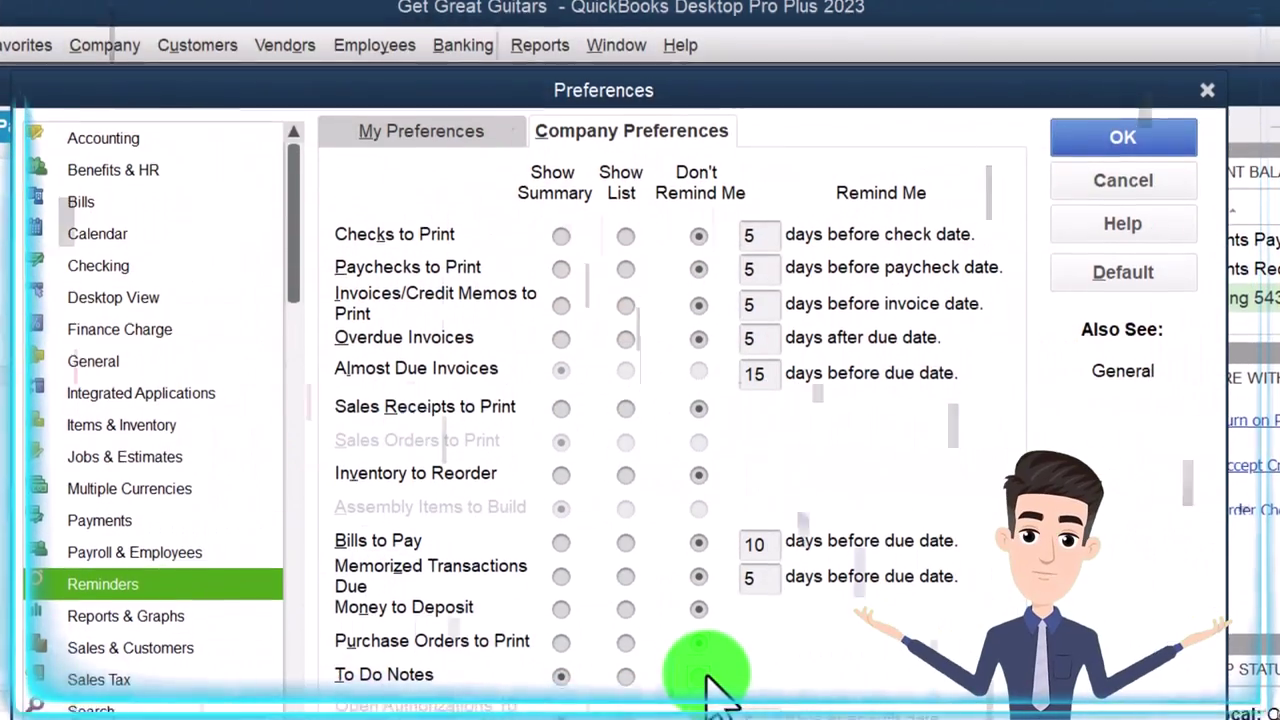
left_click(698, 676)
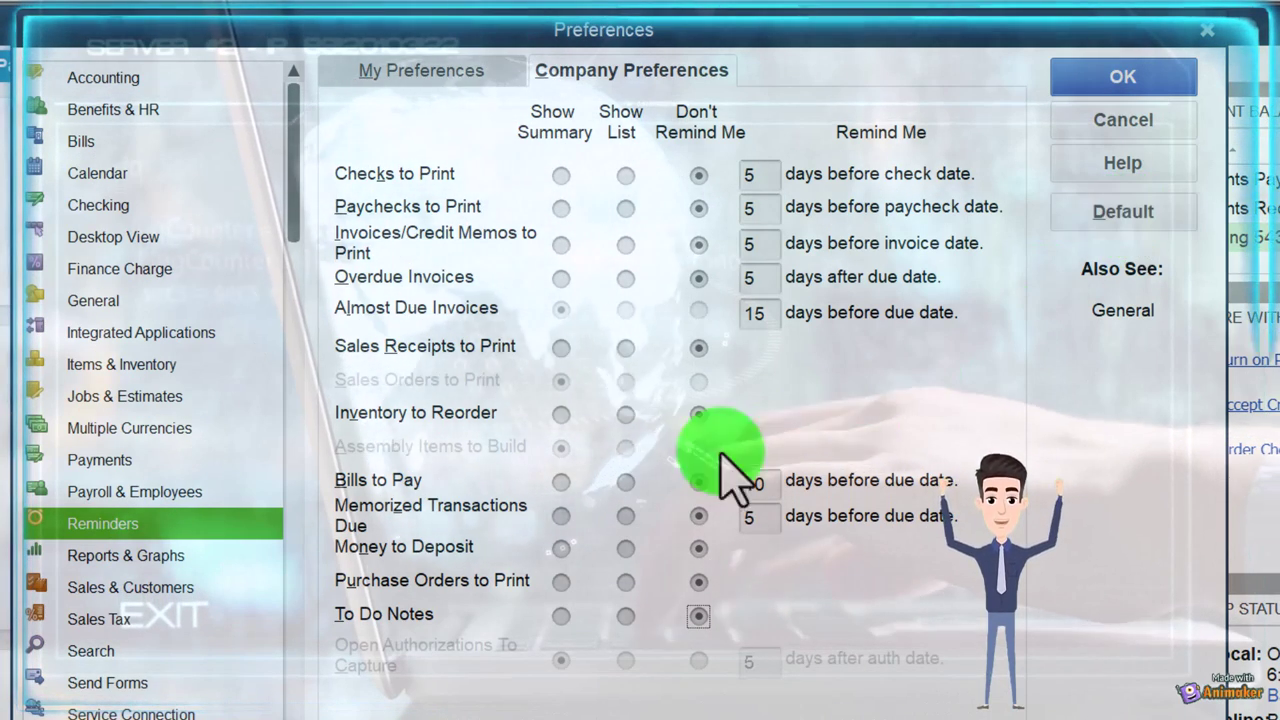
left_click(142, 557)
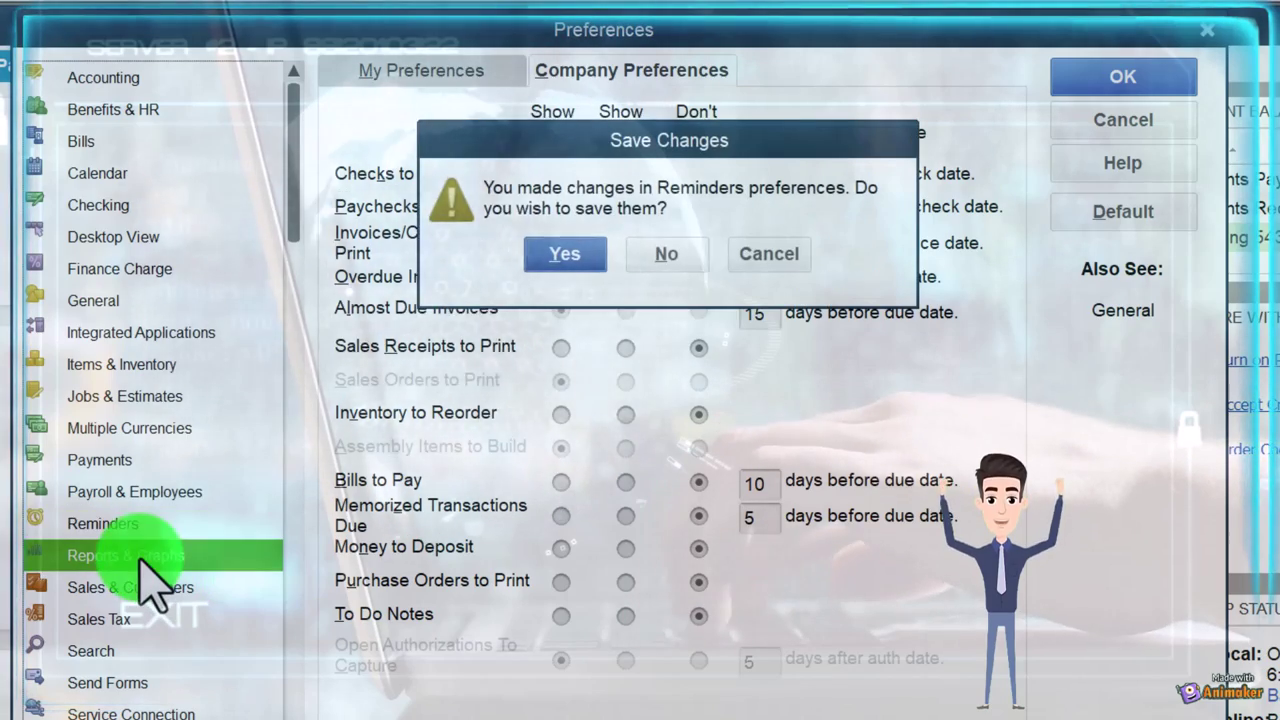
left_click(568, 262)
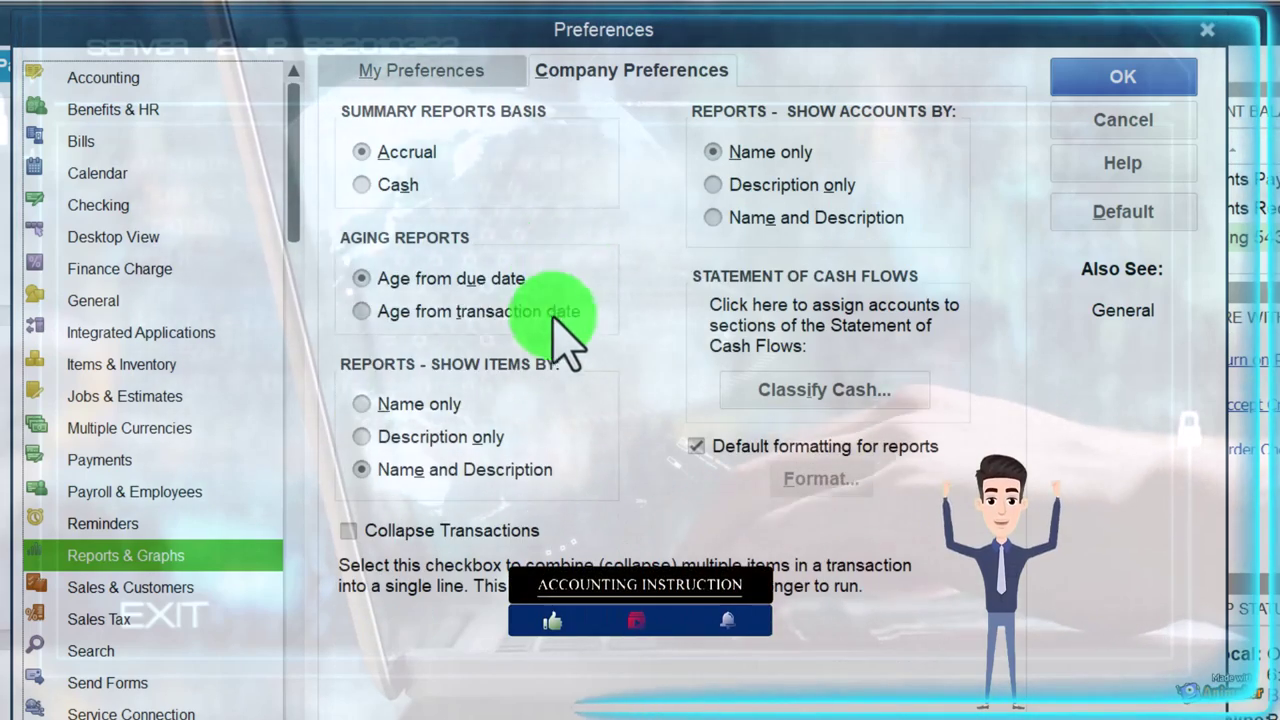
- Set reports and graphs to refresh automatically in the personal preferences, review the company report options and save the preferences
left_click(435, 72)
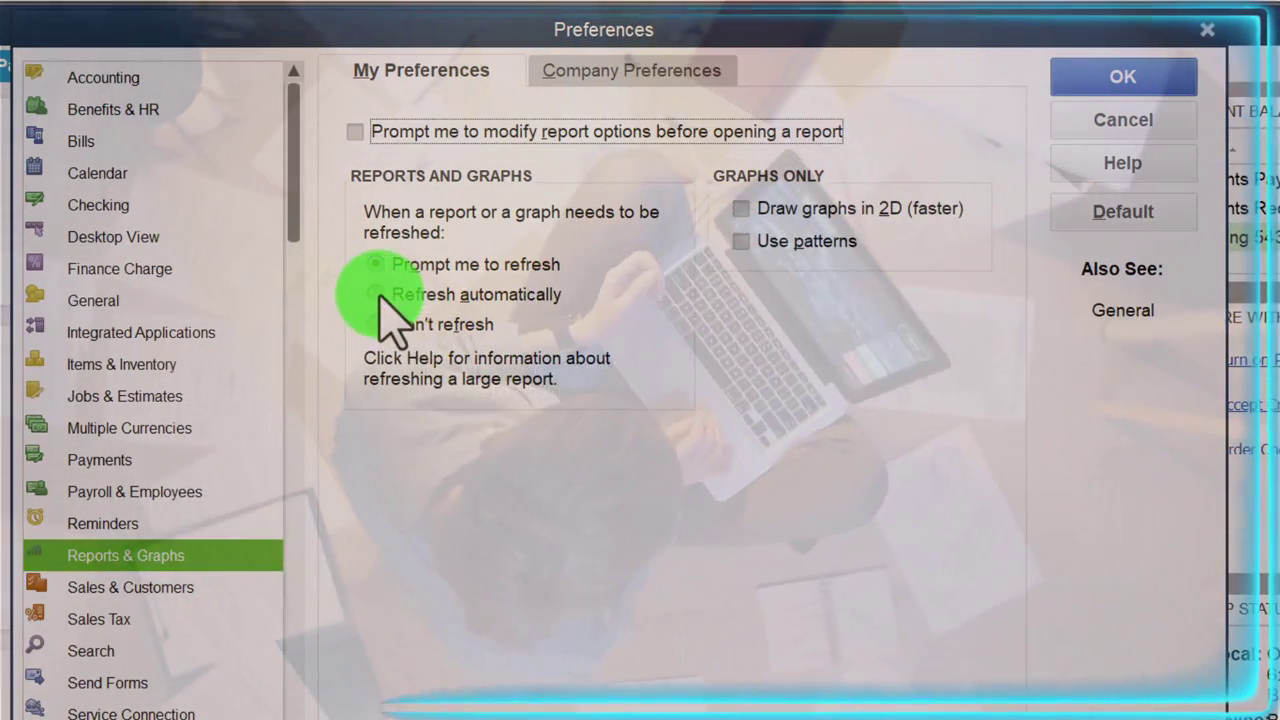
left_click(382, 295)
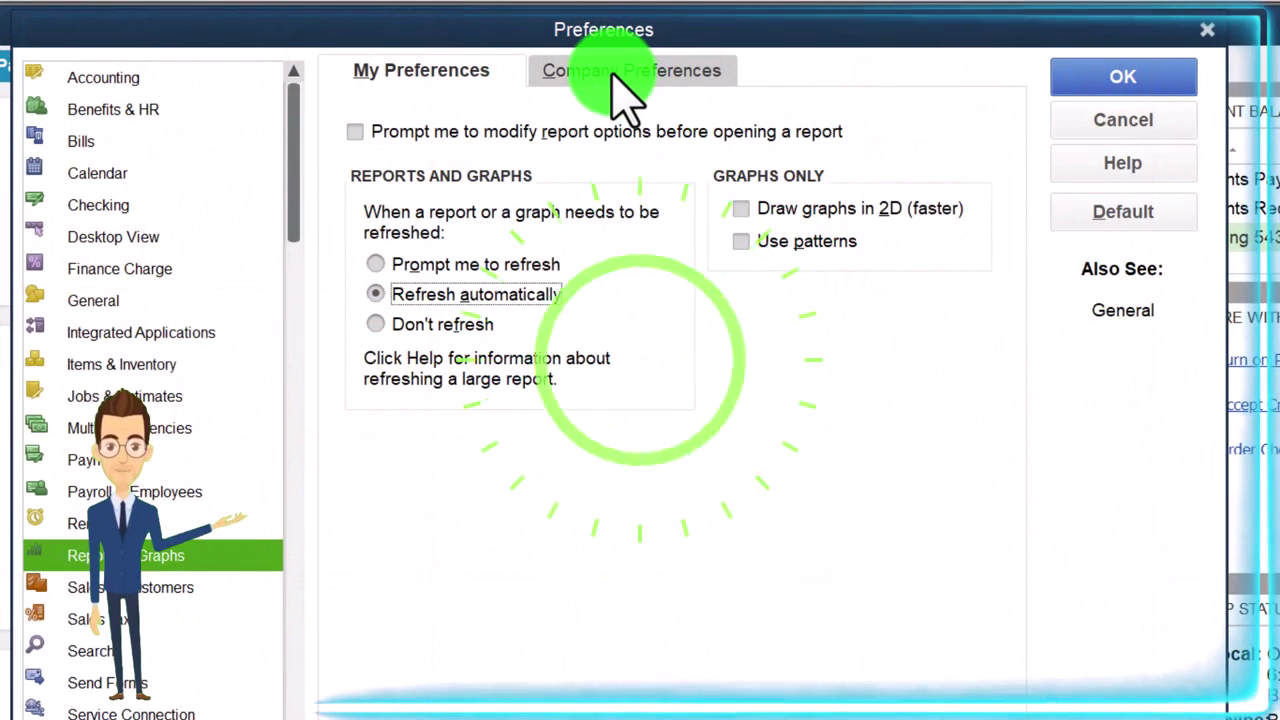
left_click(611, 72)
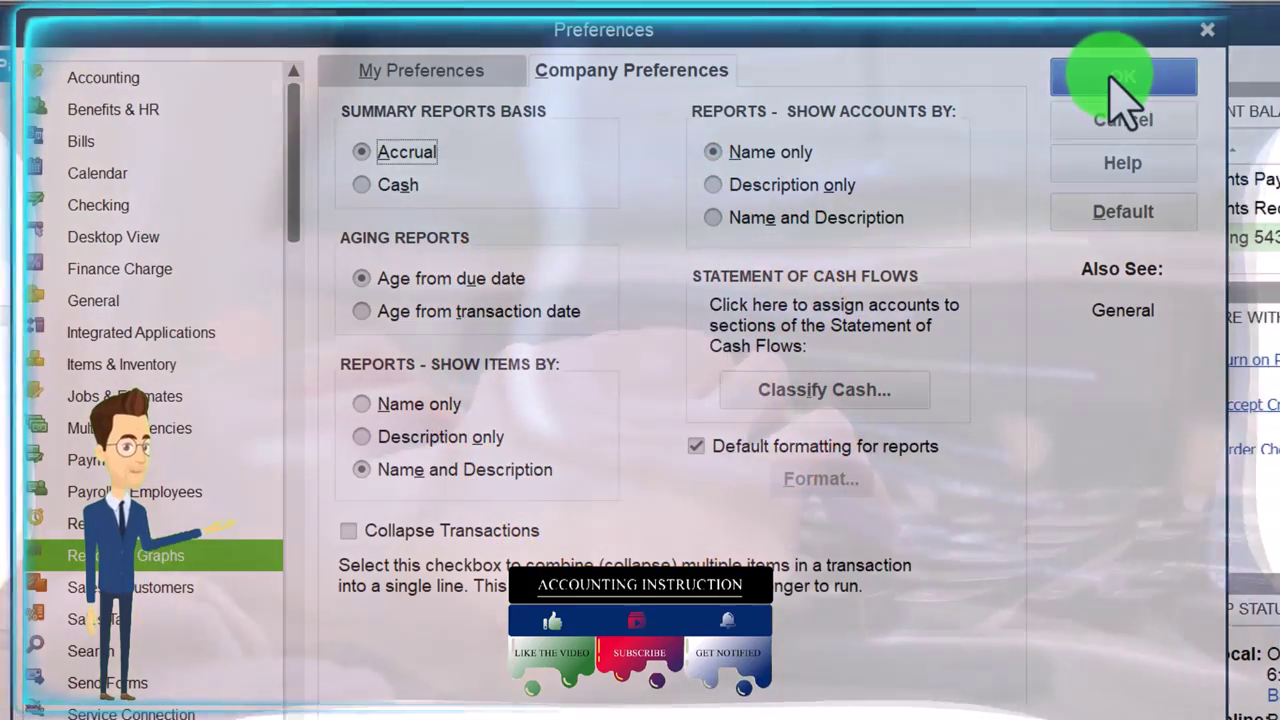
left_click(1118, 78)
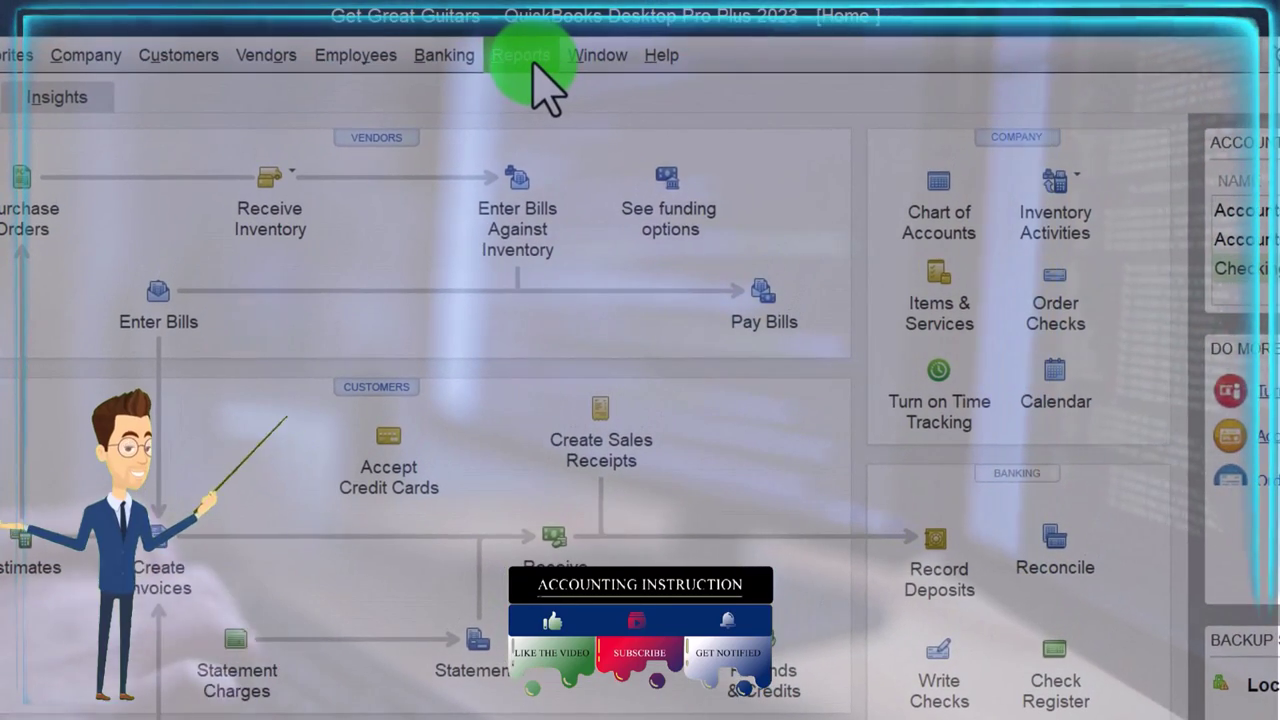
- Open the Profit & Loss report from the Company & Financial reports
left_click(545, 2)
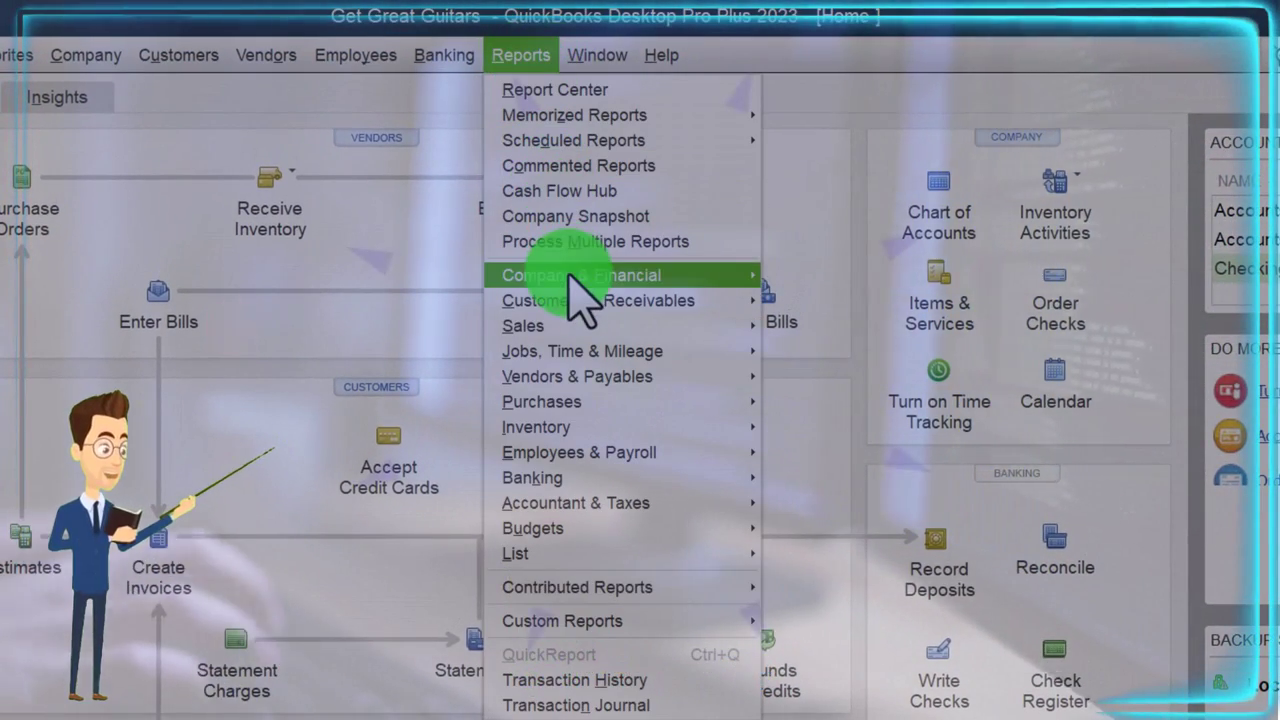
mouse_move(751, 280)
left_click(790, 275)
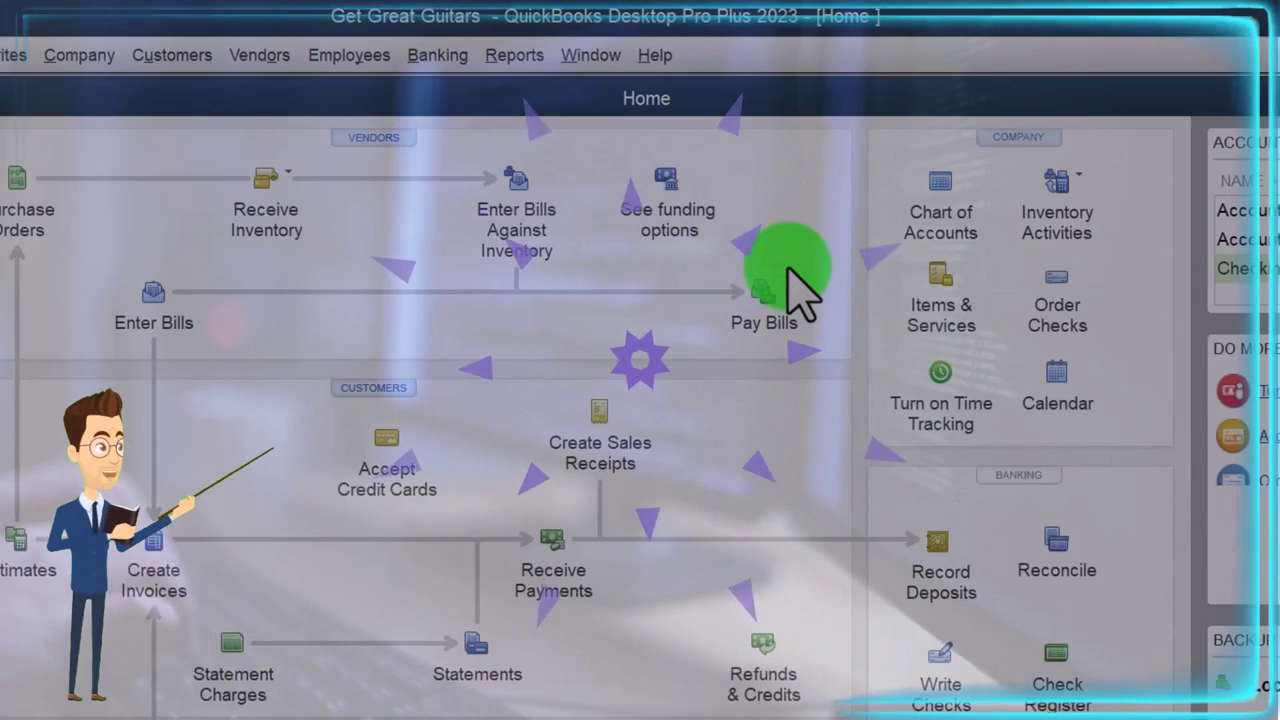
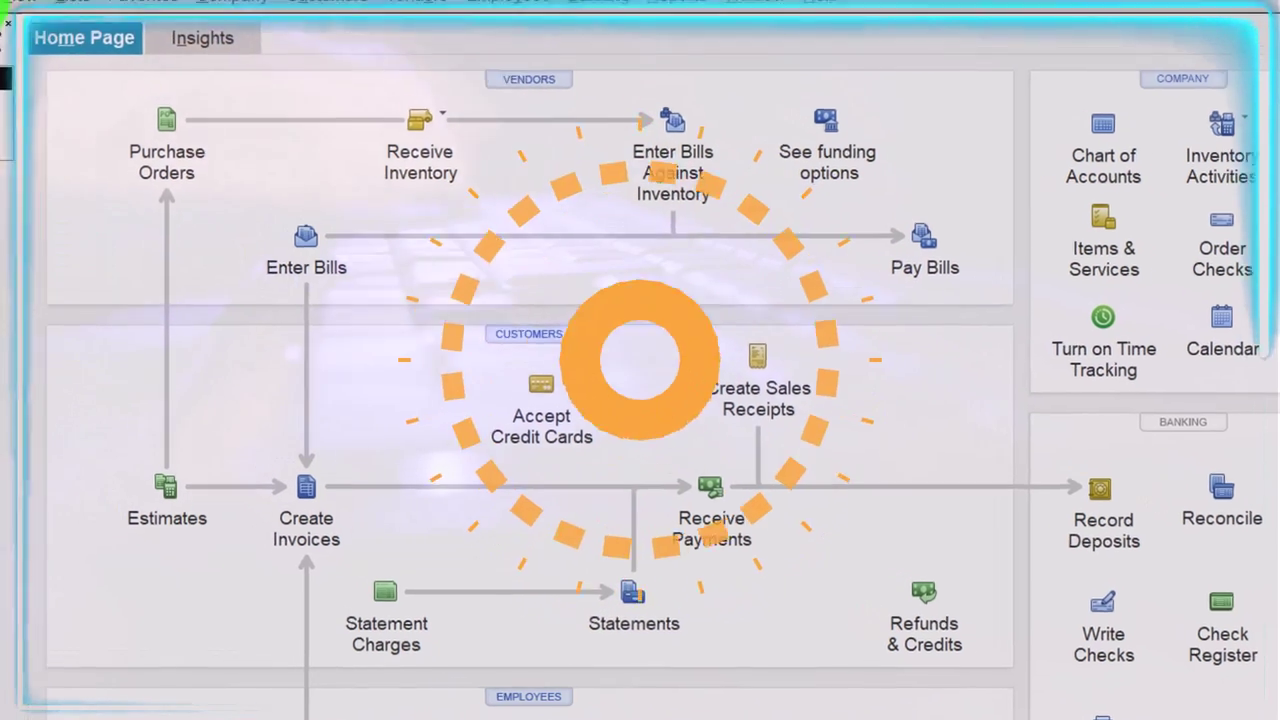
- Review the company Reports & Graphs preferences, including the aging and account display options, and close the preferences without saving
left_click(100, 55)
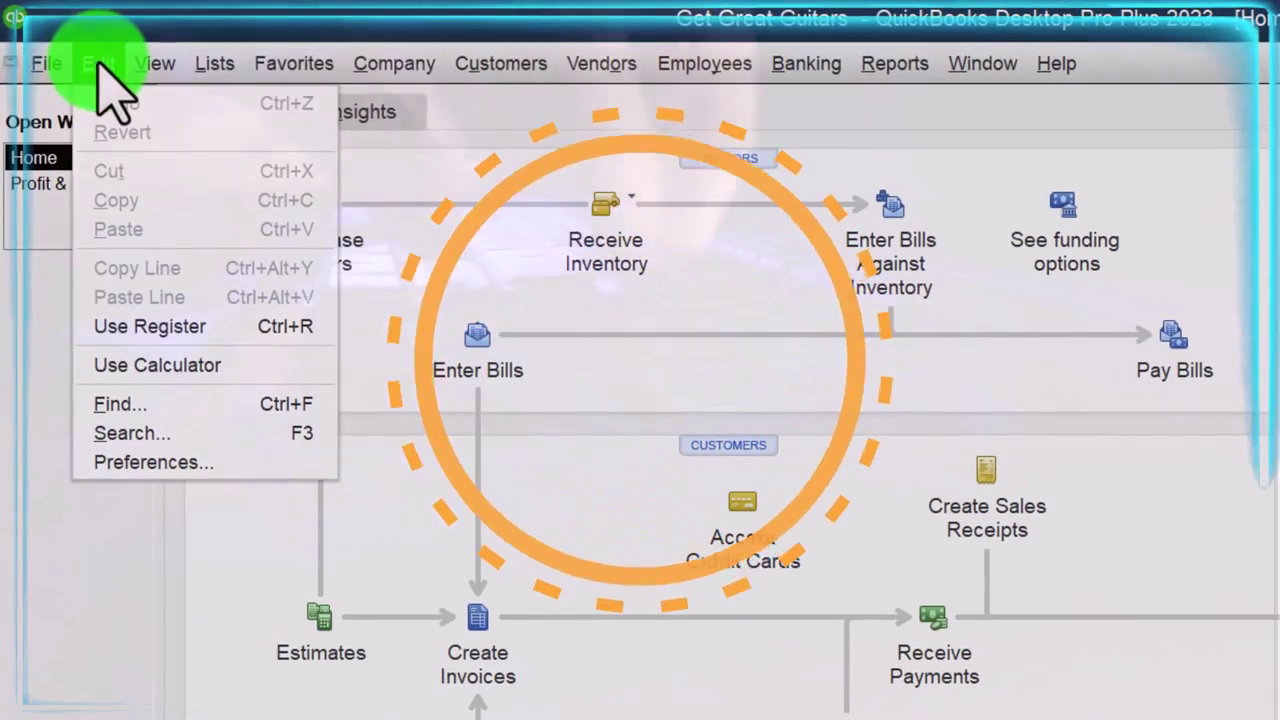
left_click(160, 465)
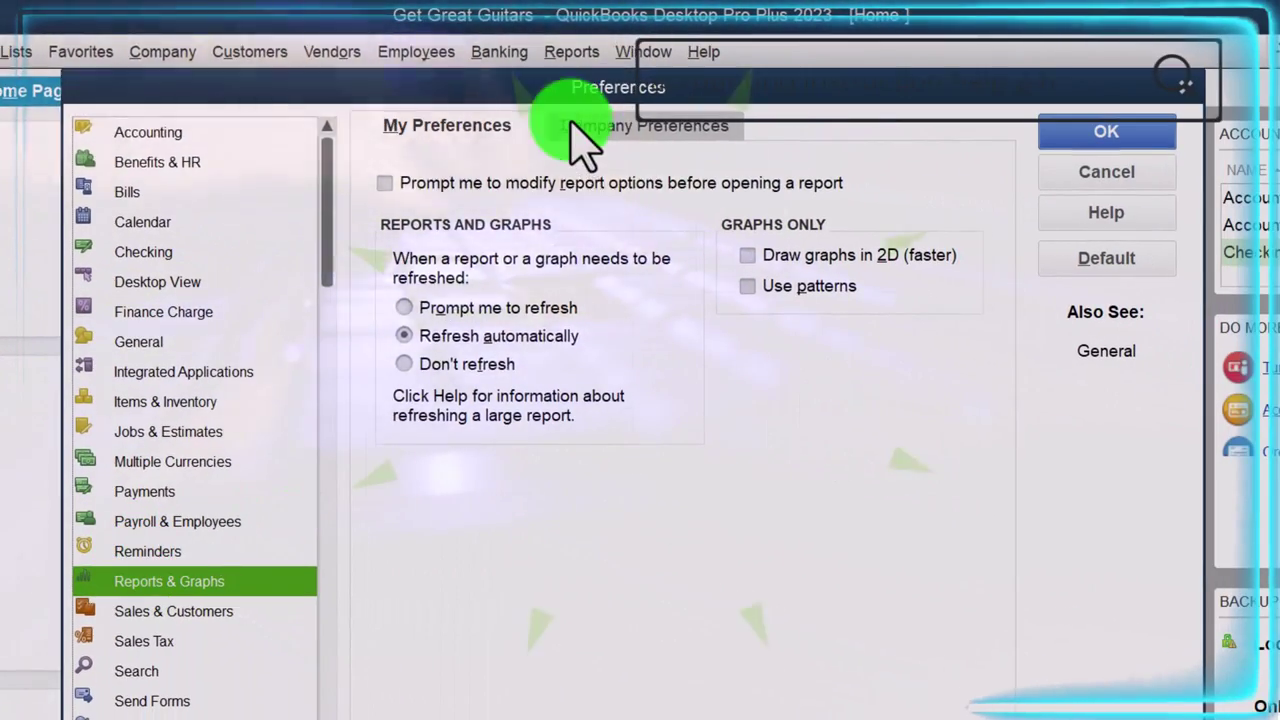
left_click(575, 128)
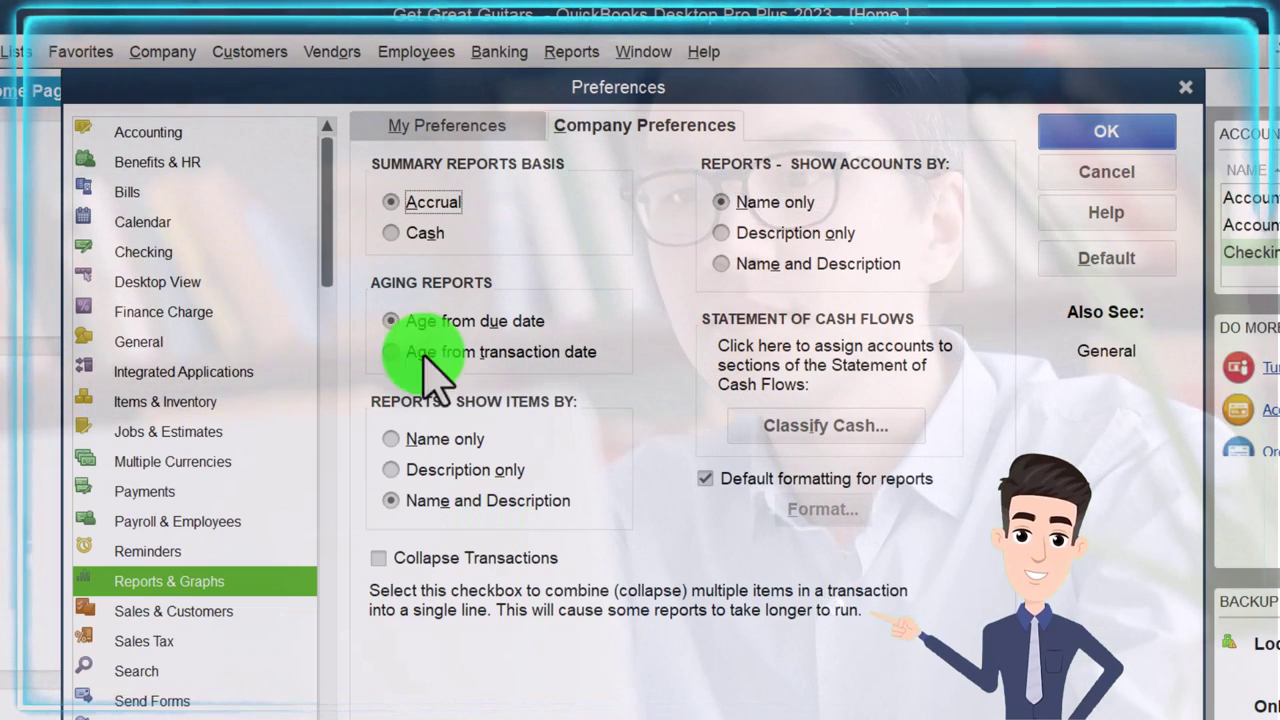
left_click_drag(500, 88, 882, 158)
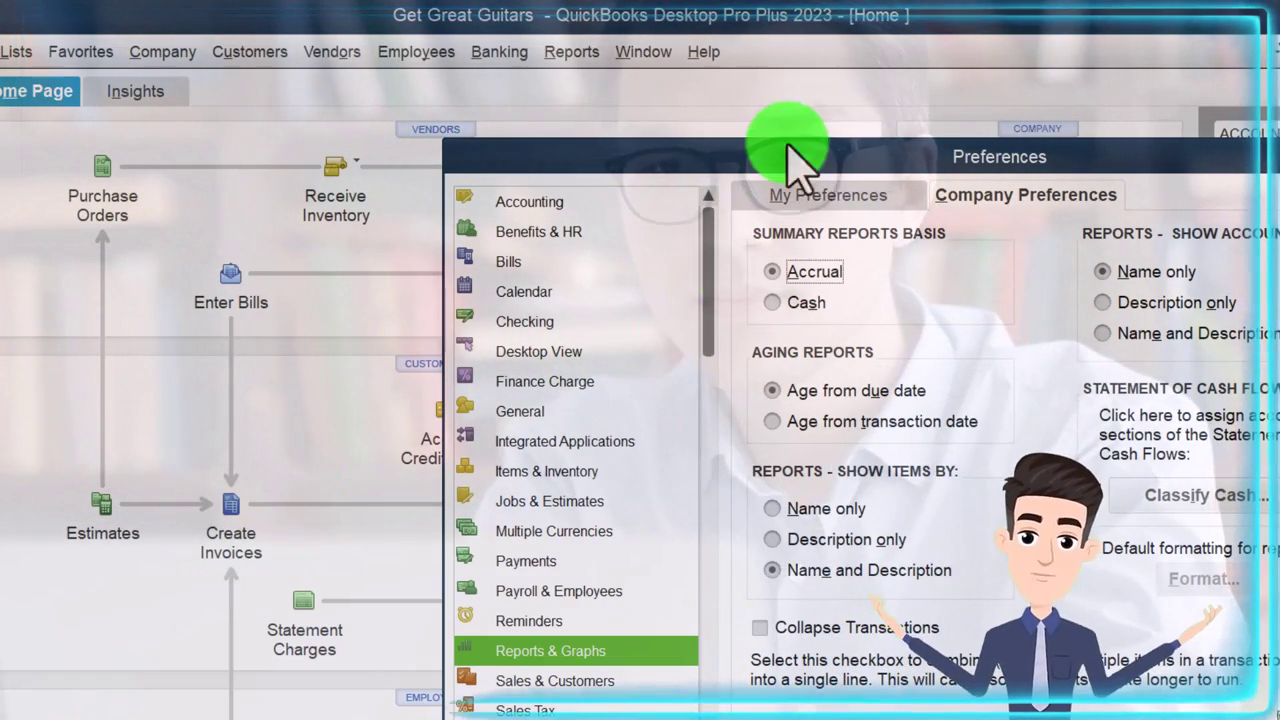
left_click_drag(810, 170, 416, 114)
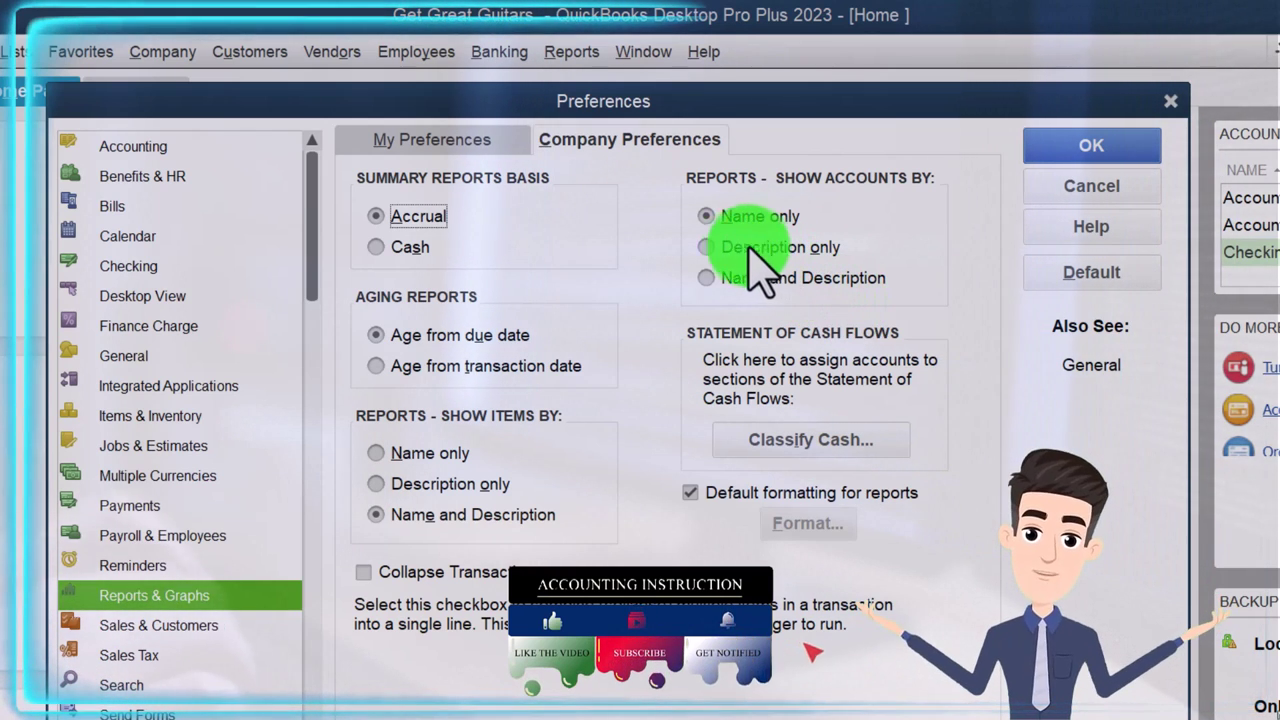
left_click(1166, 101)
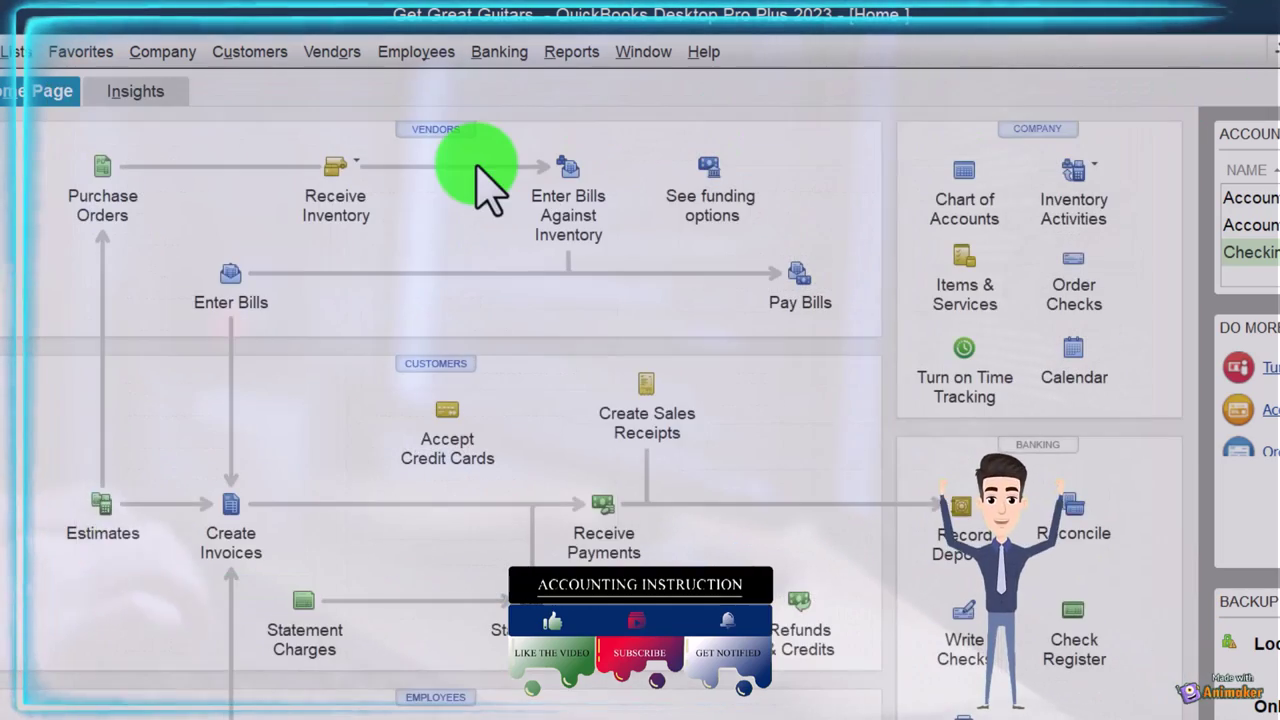
- Open the Chart of Accounts and begin a new account of the Expense type to look at the account setup
left_click(14, 51)
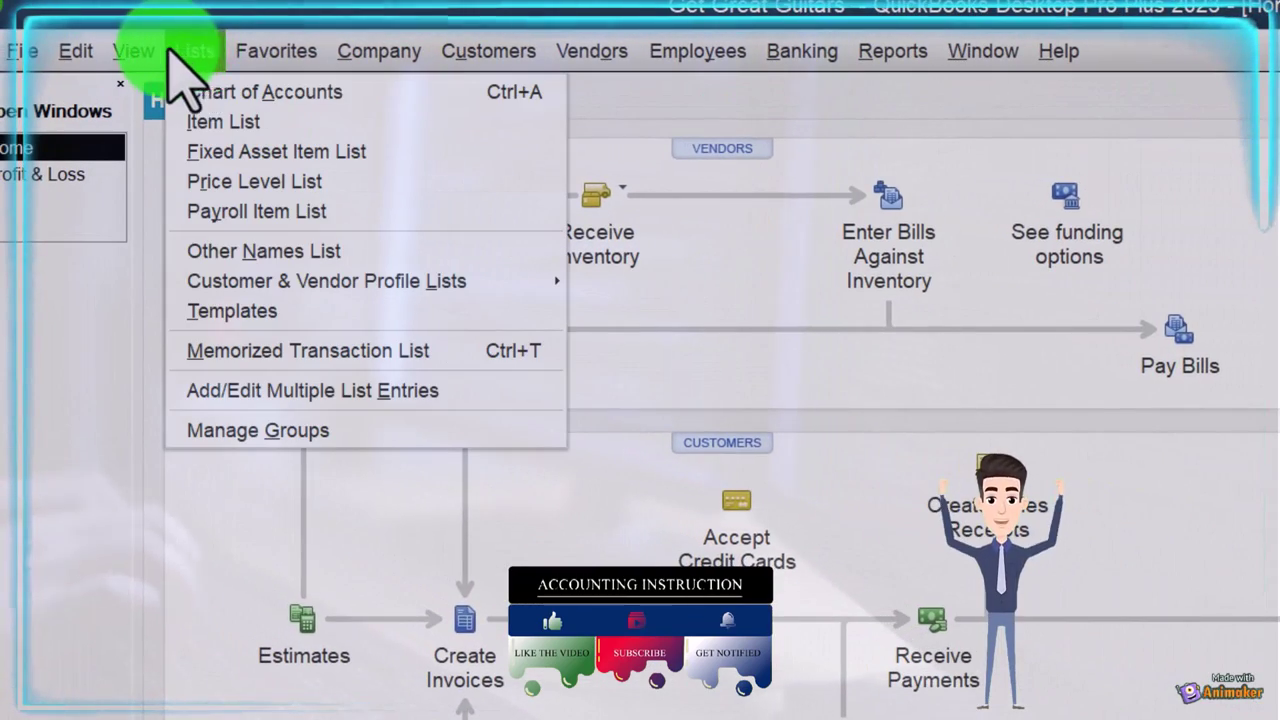
left_click(200, 91)
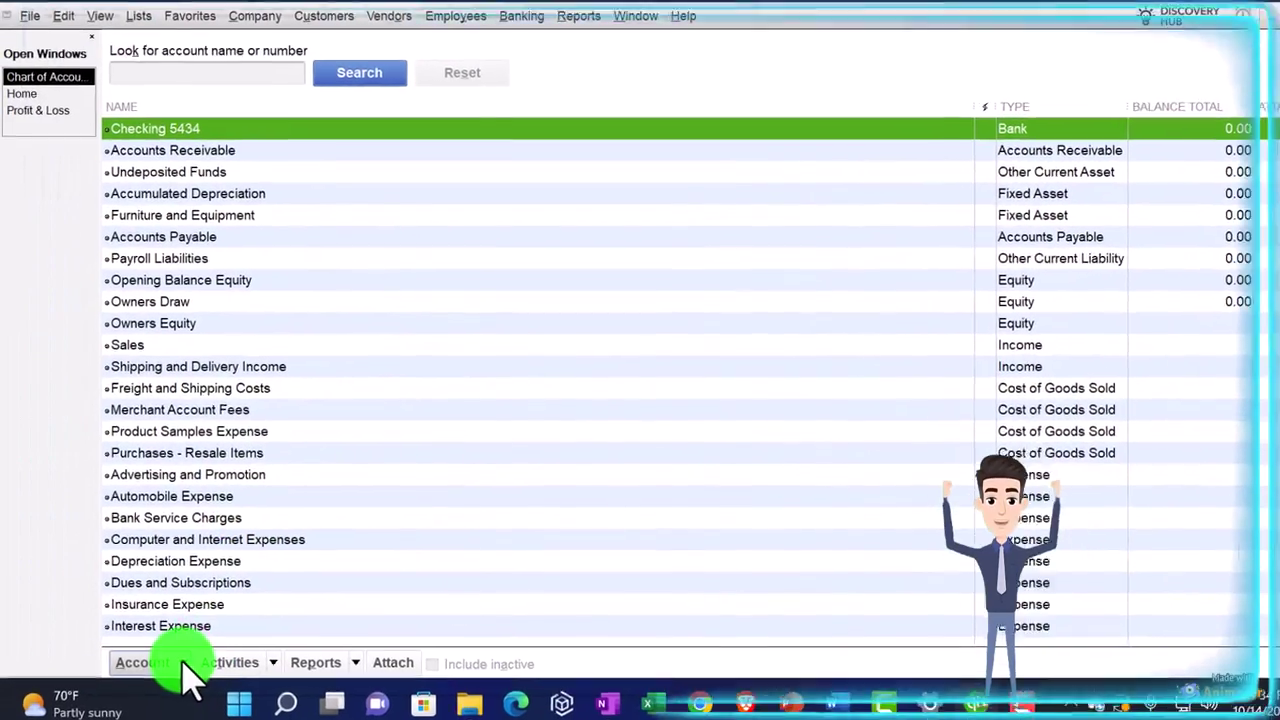
left_click(183, 663)
left_click(155, 398)
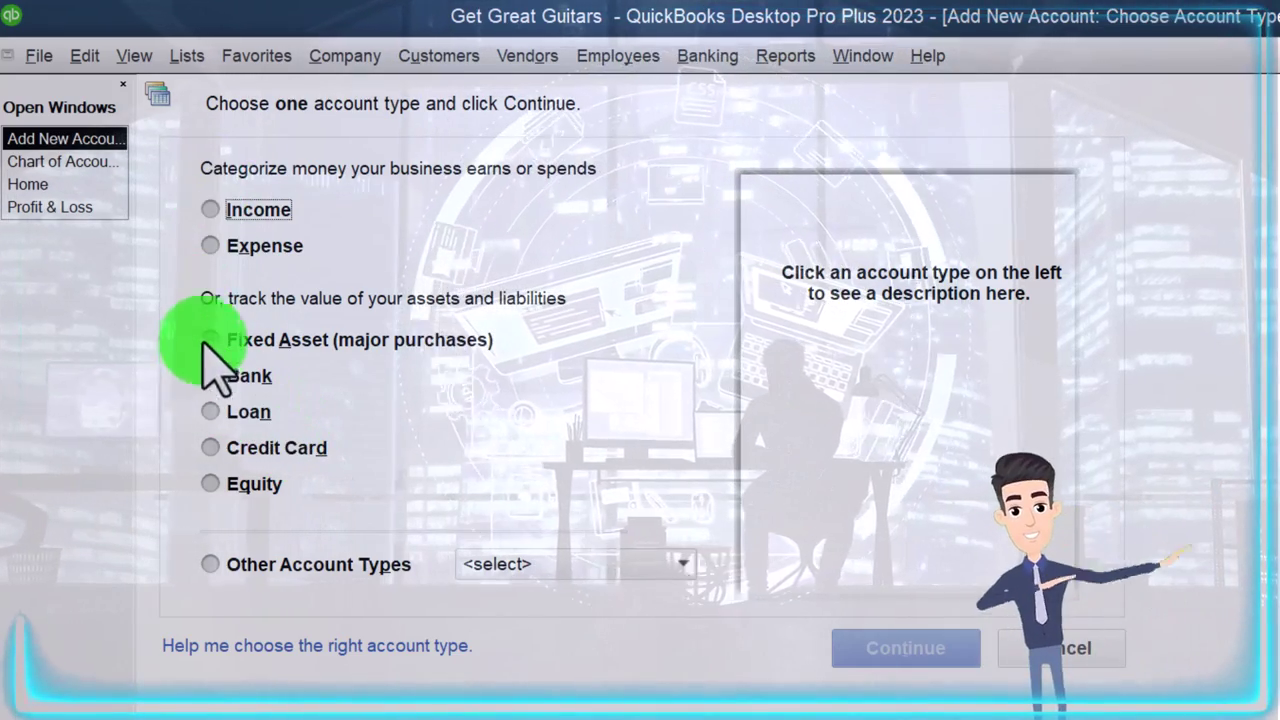
left_click(210, 245)
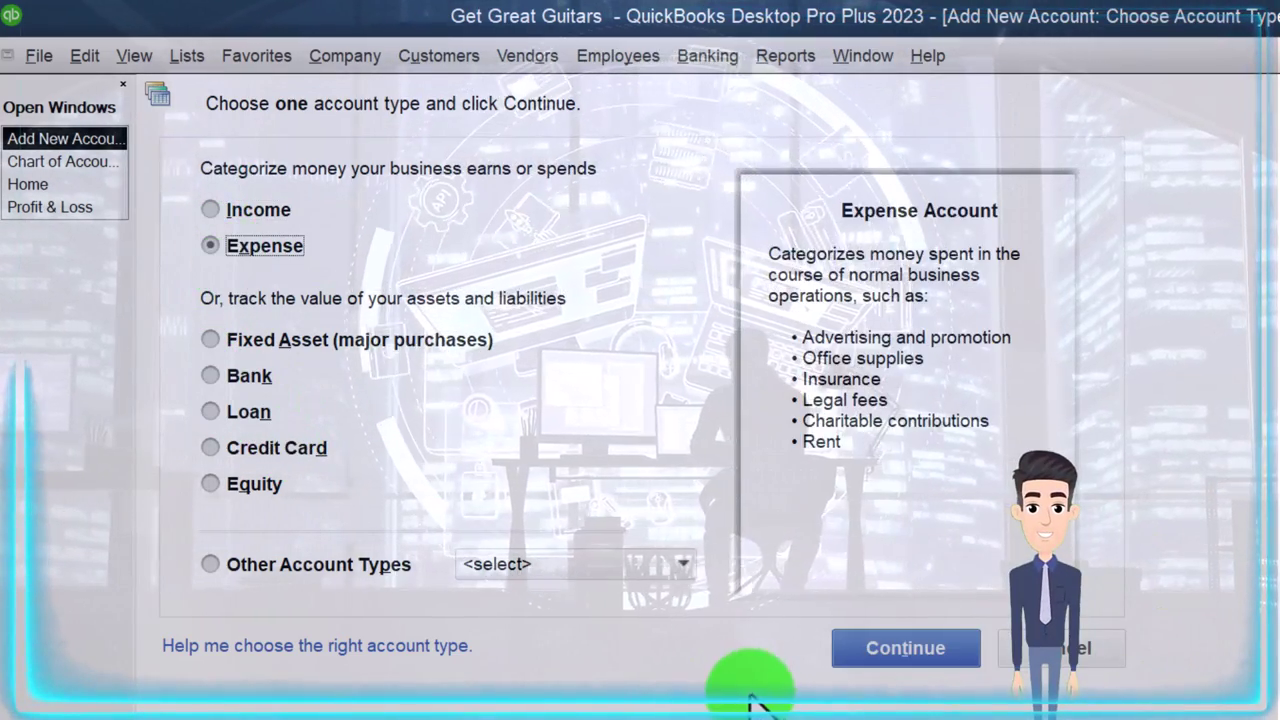
left_click(905, 648)
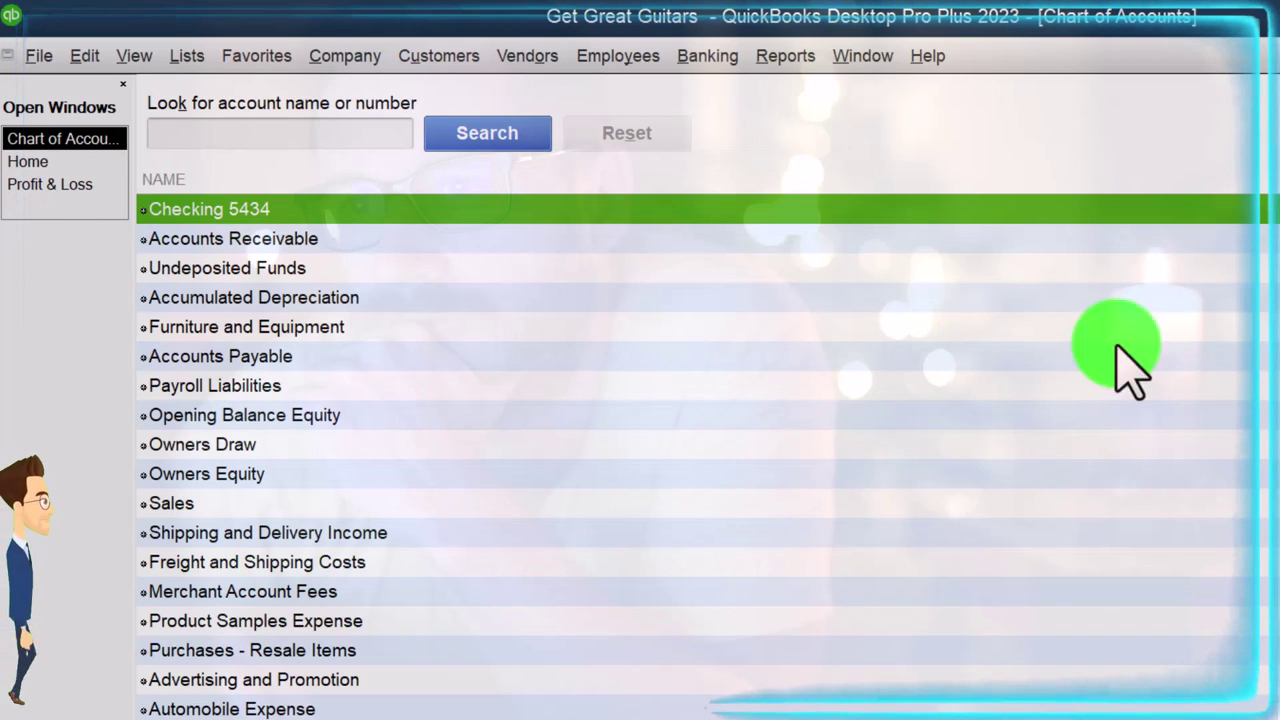
- Reopen the company report preferences to check the account display and cash flow options, close them and return to the Home page
left_click(92, 58)
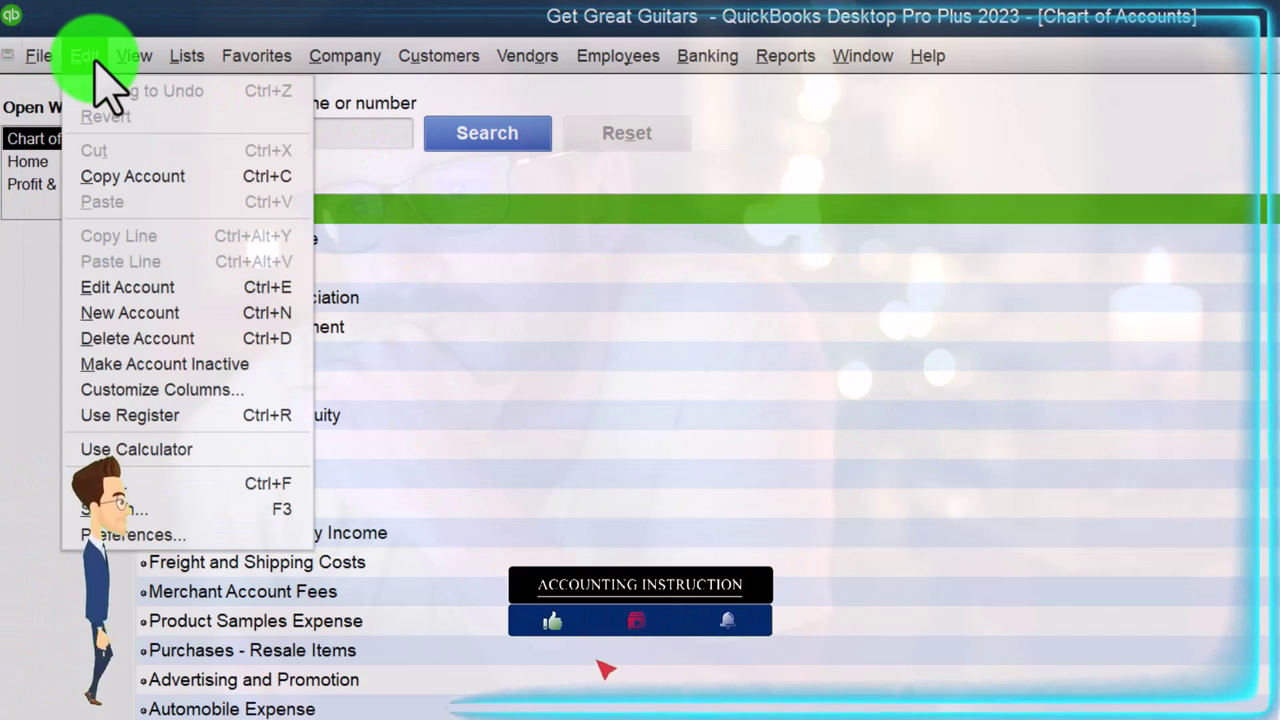
left_click(140, 534)
left_click(608, 149)
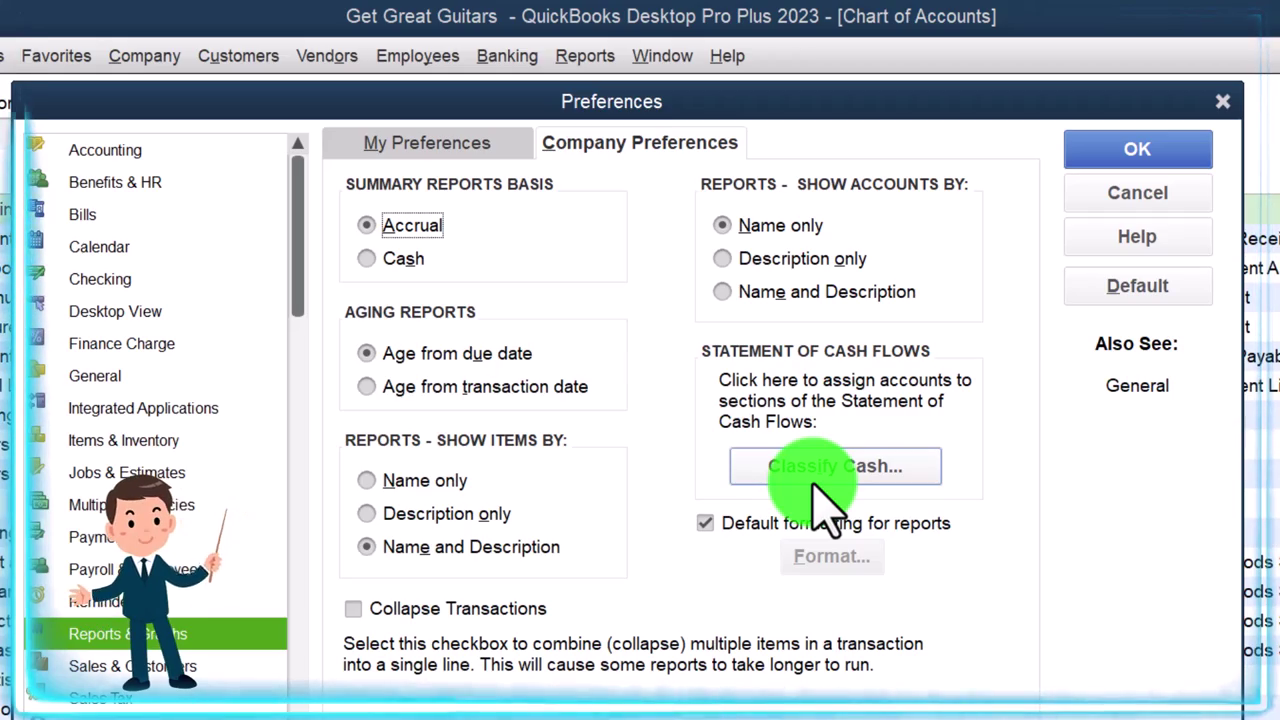
left_click(1222, 101)
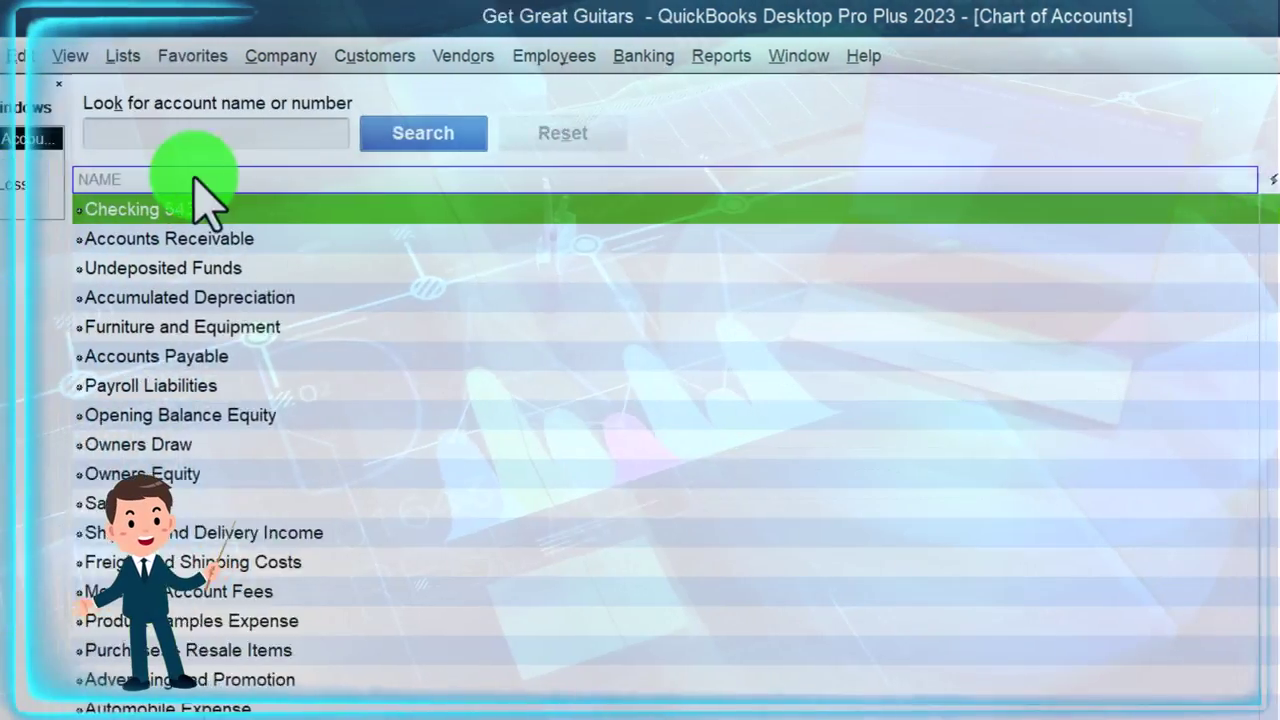
left_click(20, 161)
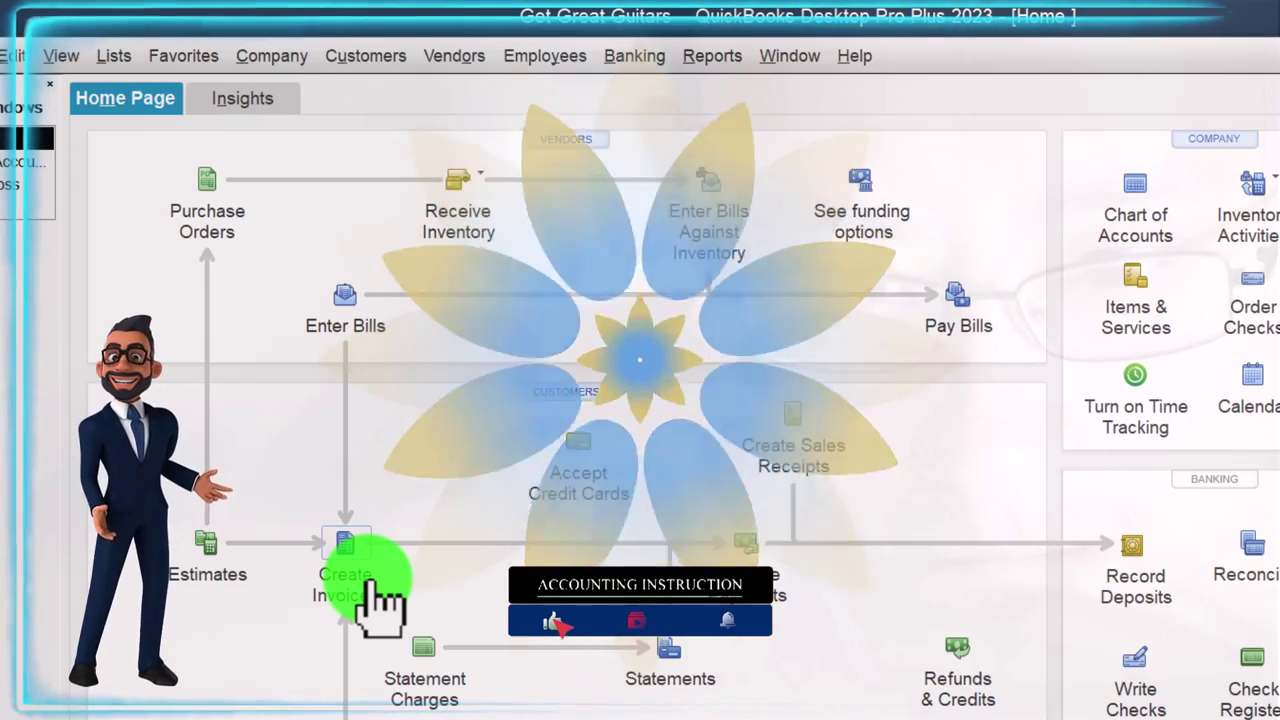
- Open the Classify Cash account assignments from the company Reports & Graphs preferences
left_click(50, 61)
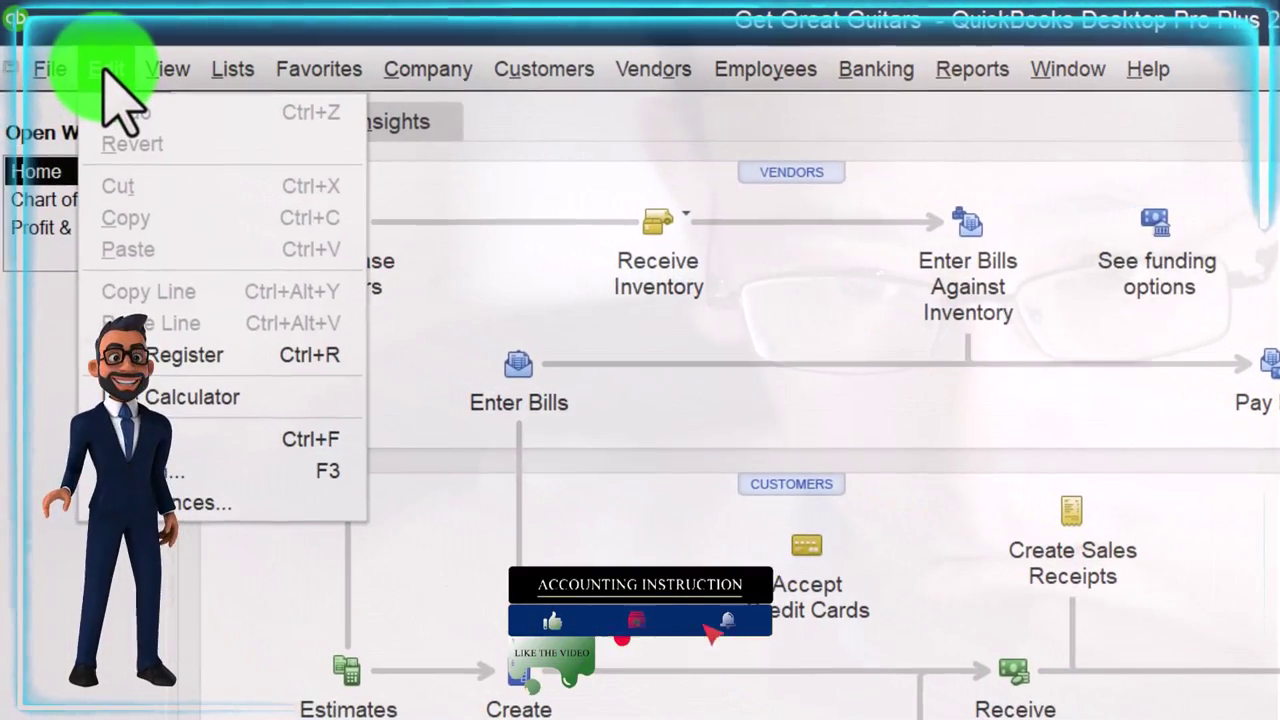
left_click(165, 505)
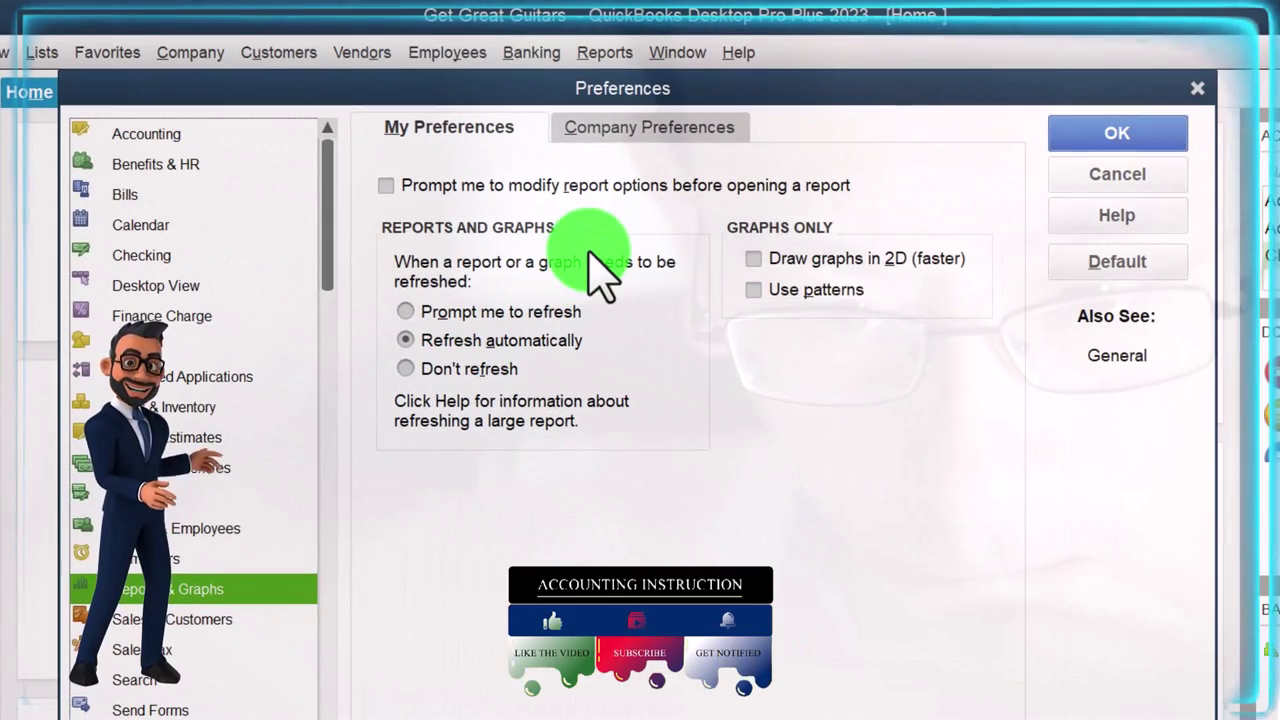
left_click(648, 130)
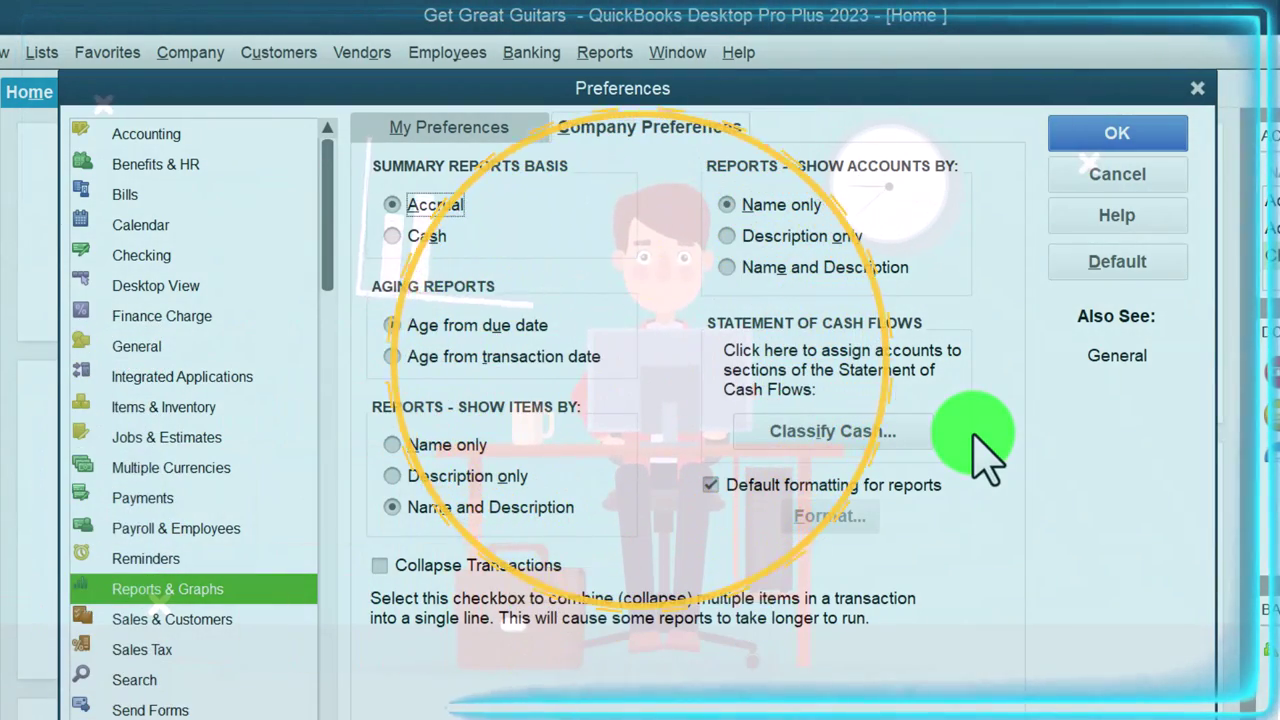
left_click(916, 440)
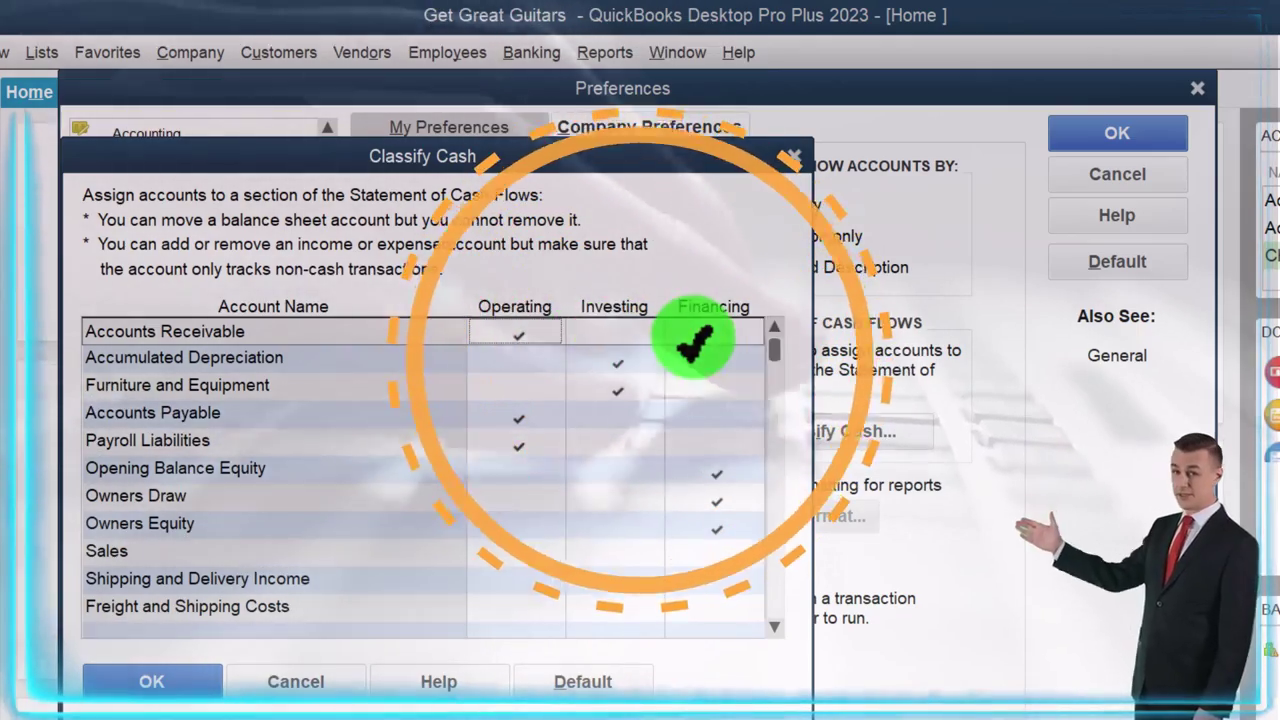
- Examine which accounts are assigned to operating, investing and financing cash flows, close the list and confirm the preferences
scroll(415, 385, "down", 3)
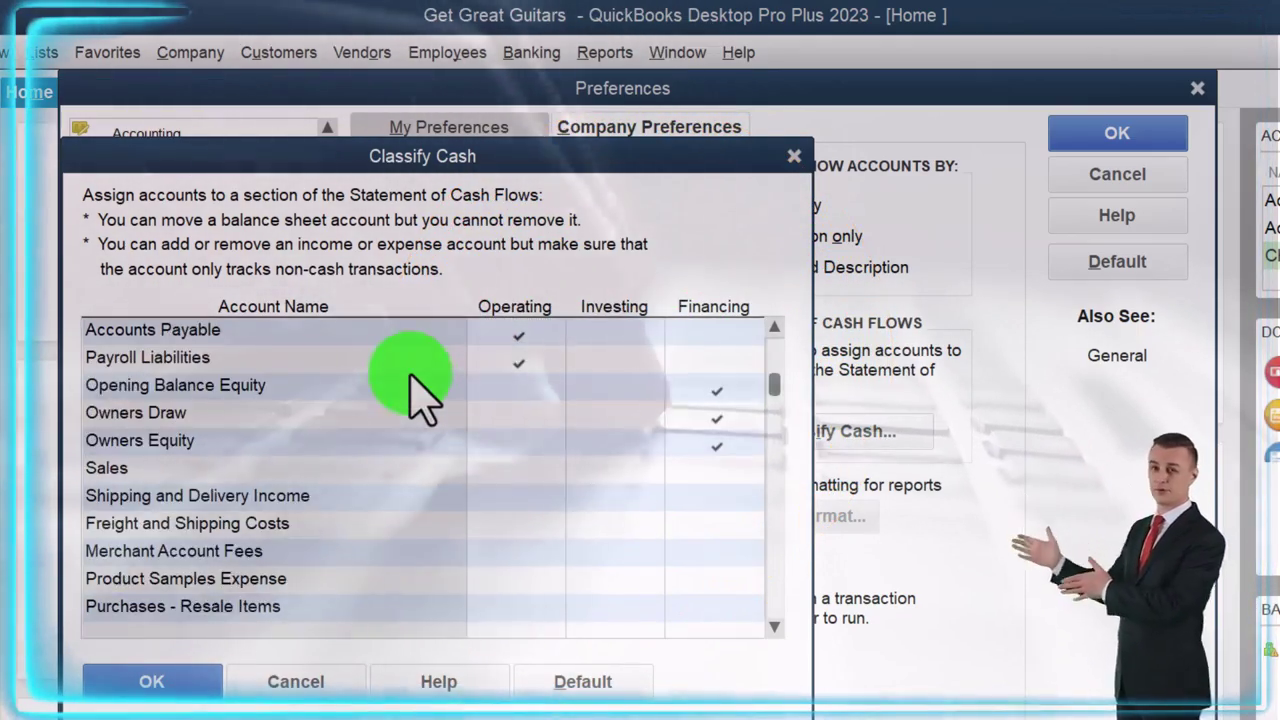
scroll(415, 392, "up", 1)
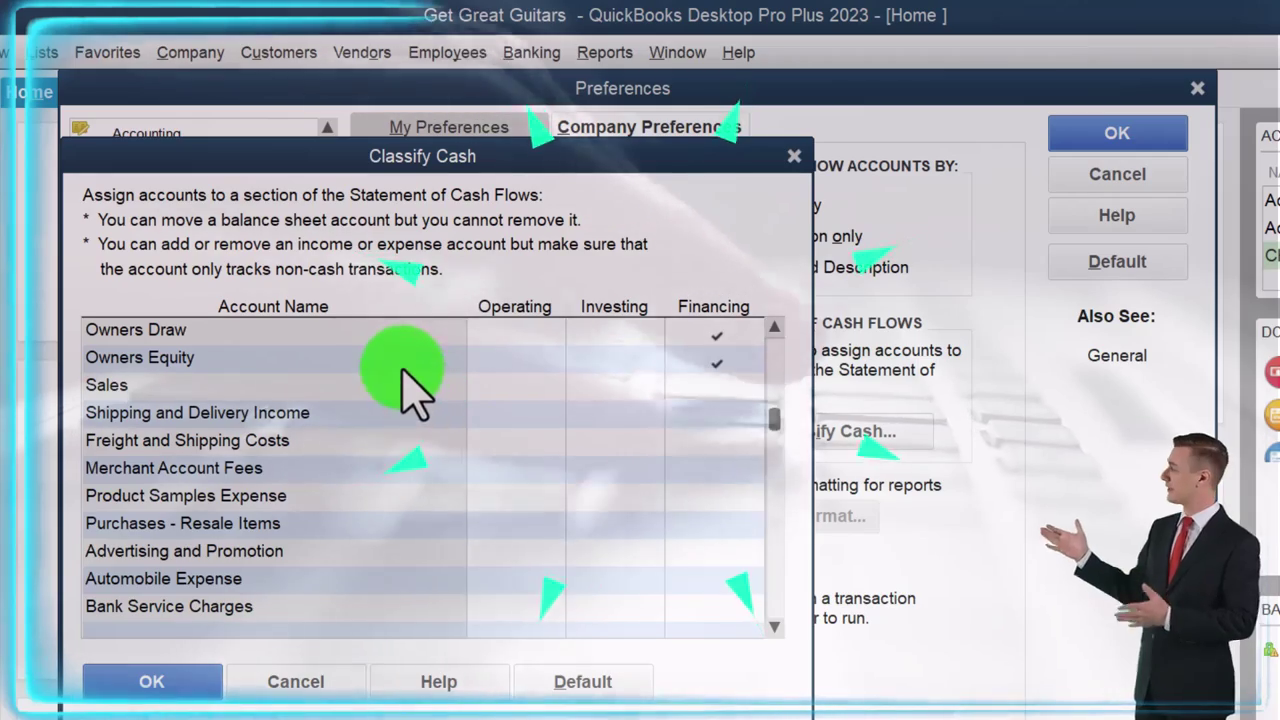
scroll(390, 586, "up", 2)
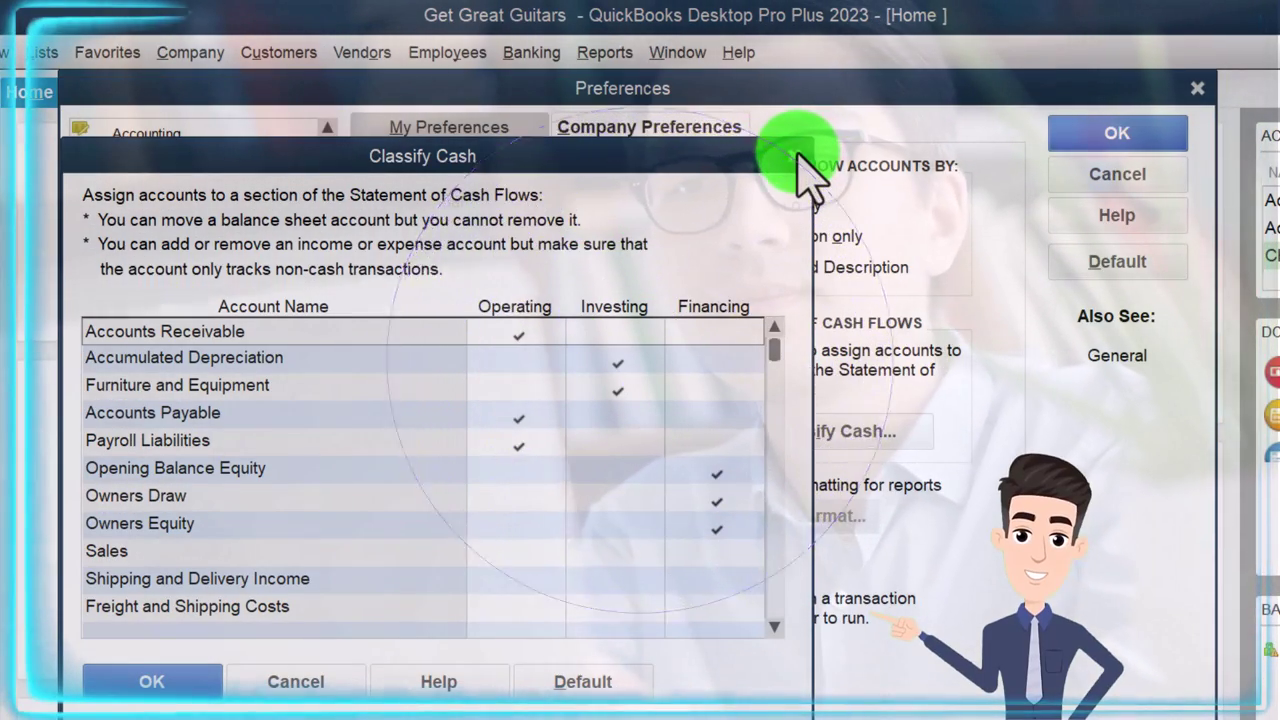
left_click(798, 157)
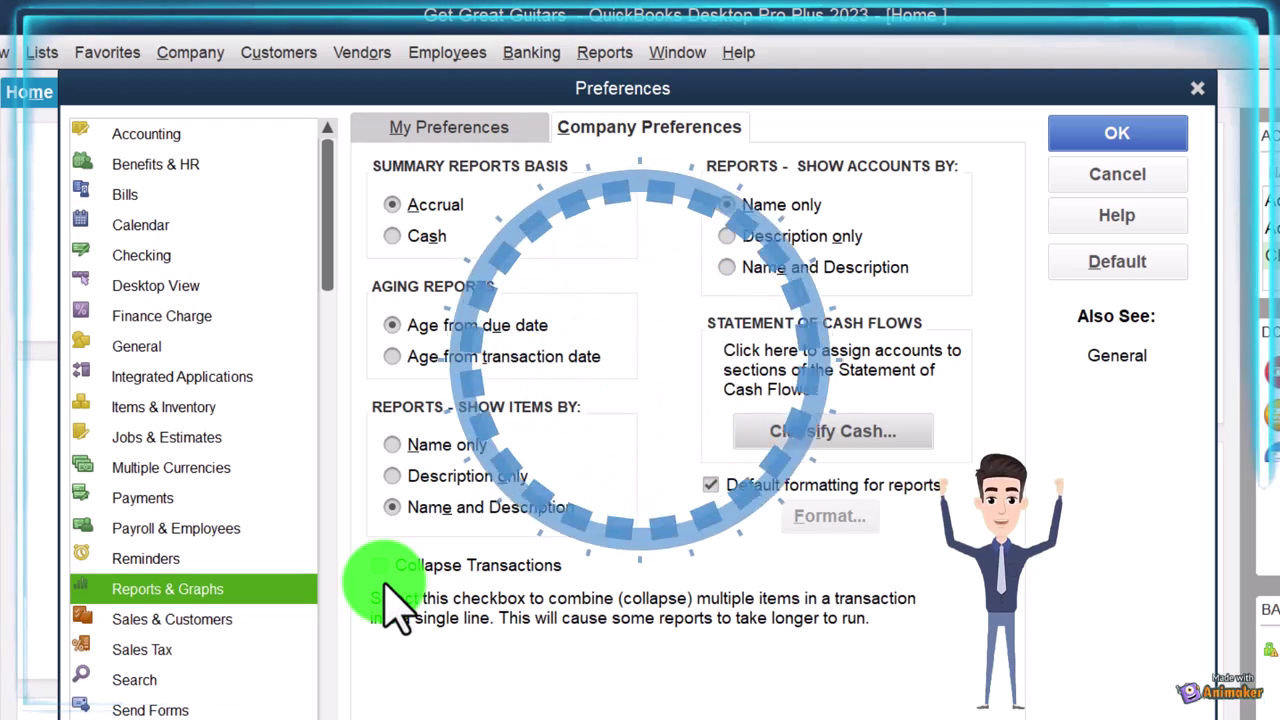
left_click(1103, 140)
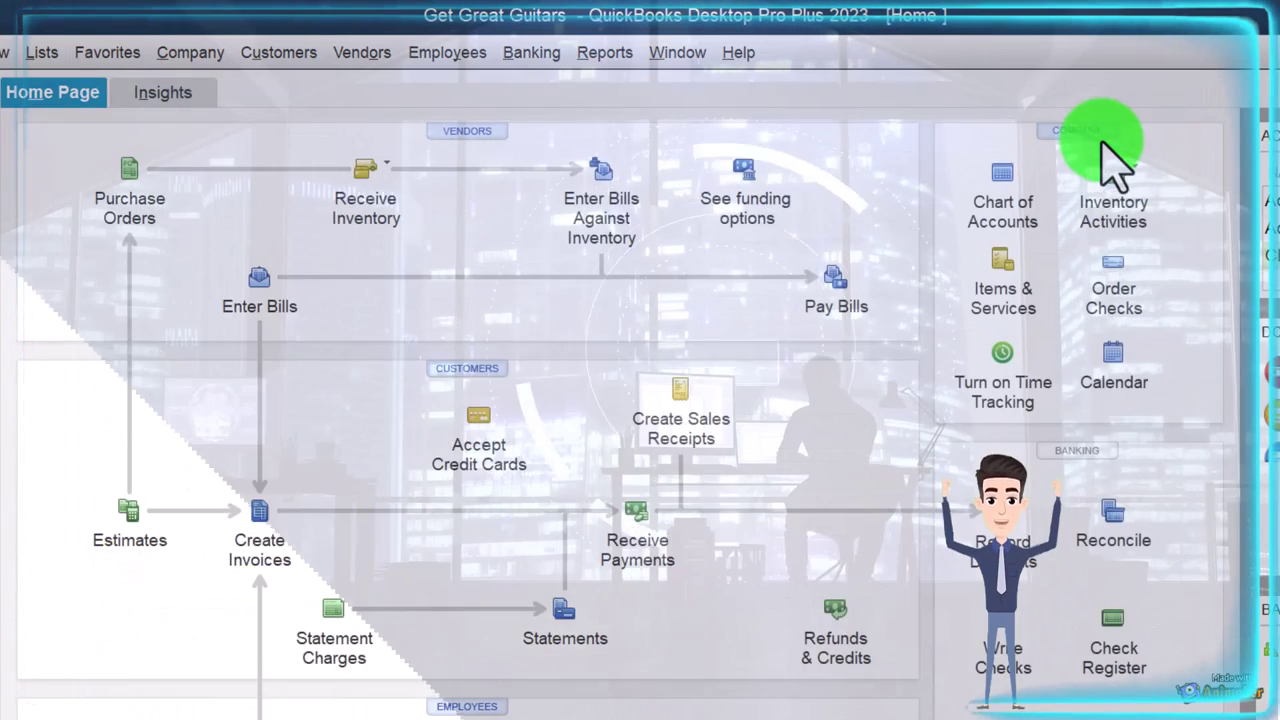